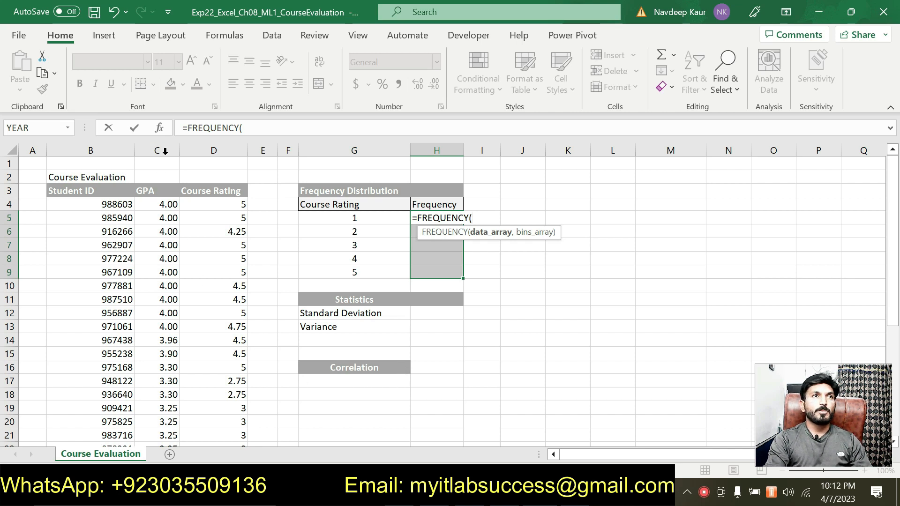
Step: Set the Data_array argument of the FREQUENCY formula for H5:H9 to the course ratings in D4:D35, consulting the Word instructions
{"action": "left_click", "coordinate": [159, 128]}
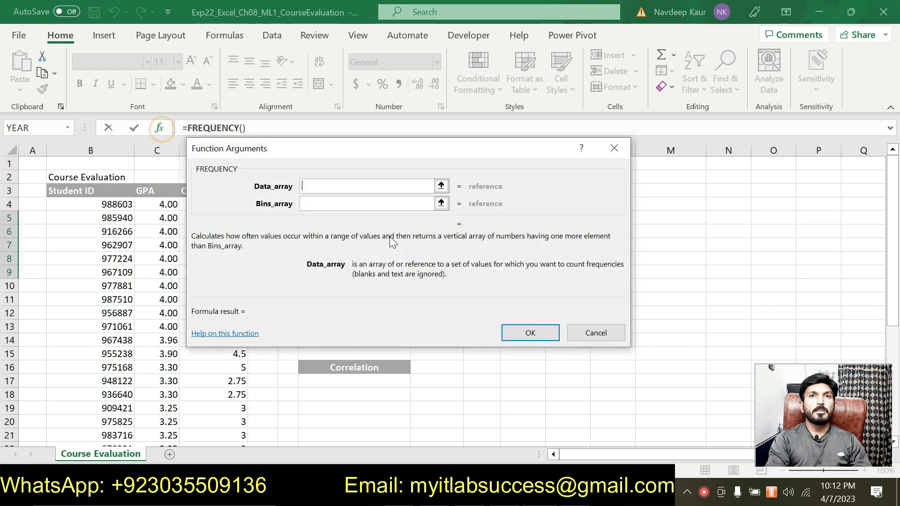
{"action": "left_click_drag", "start_coordinate": [381, 156], "coordinate": [509, 156]}
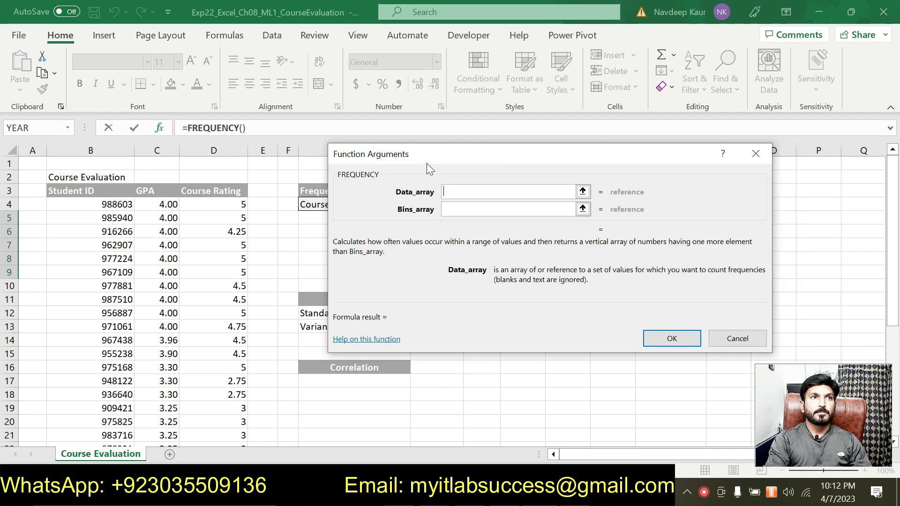
{"action": "key", "text": "alt+Tab"}
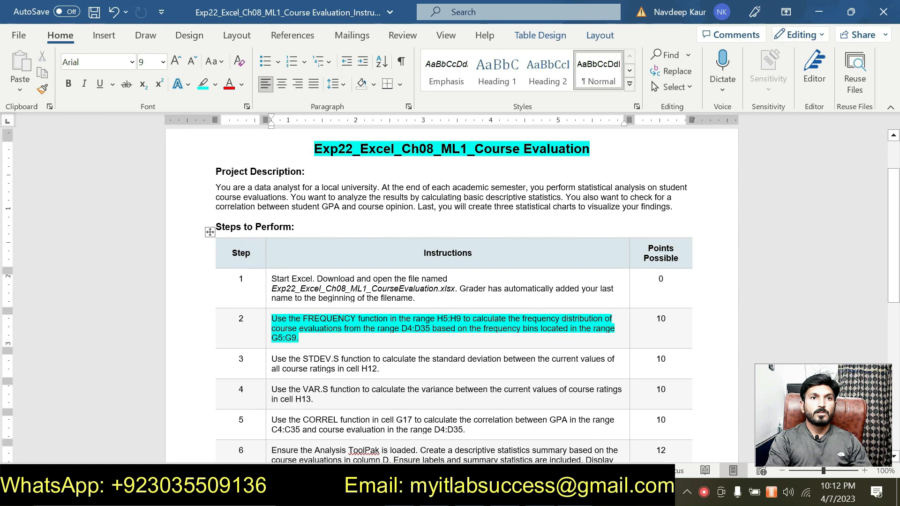
{"action": "key", "text": "alt+Tab"}
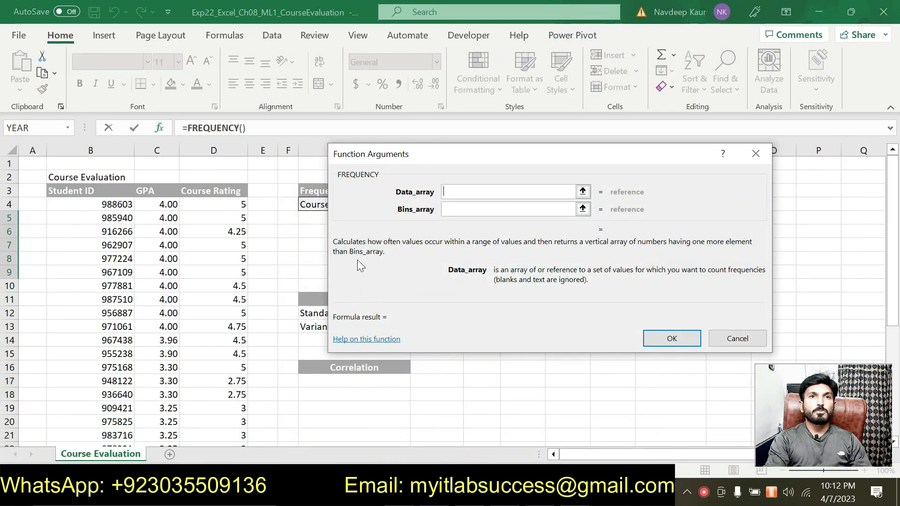
{"action": "left_click", "coordinate": [453, 191]}
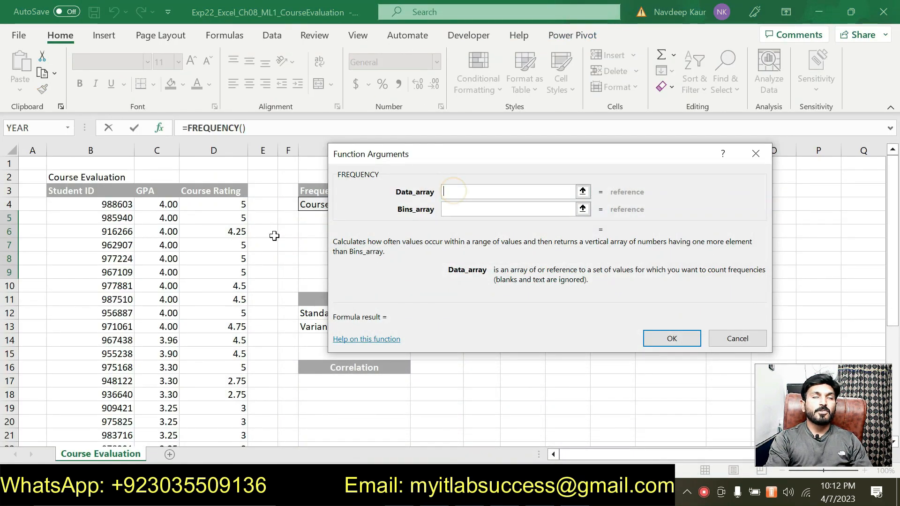
{"action": "left_click_drag", "start_coordinate": [228, 202], "coordinate": [225, 463]}
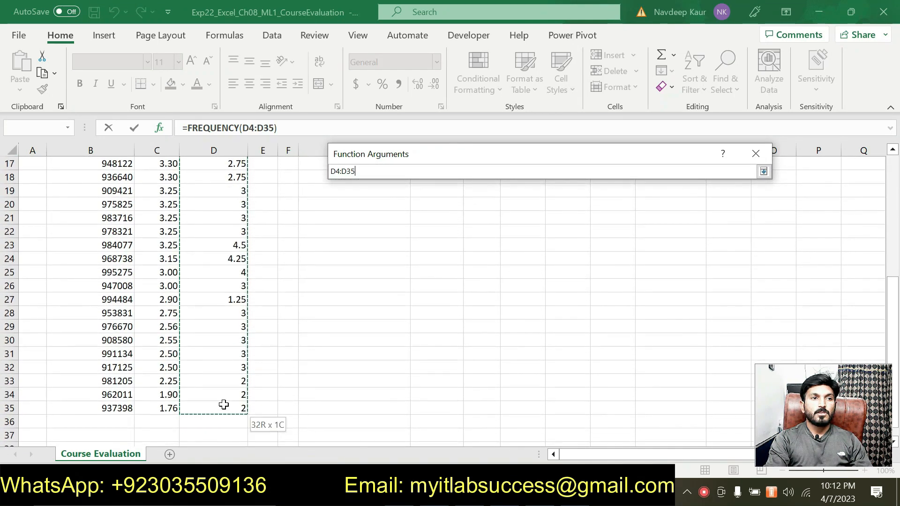
{"action": "scroll", "coordinate": [147, 300], "scroll_direction": "up", "scroll_amount": 5}
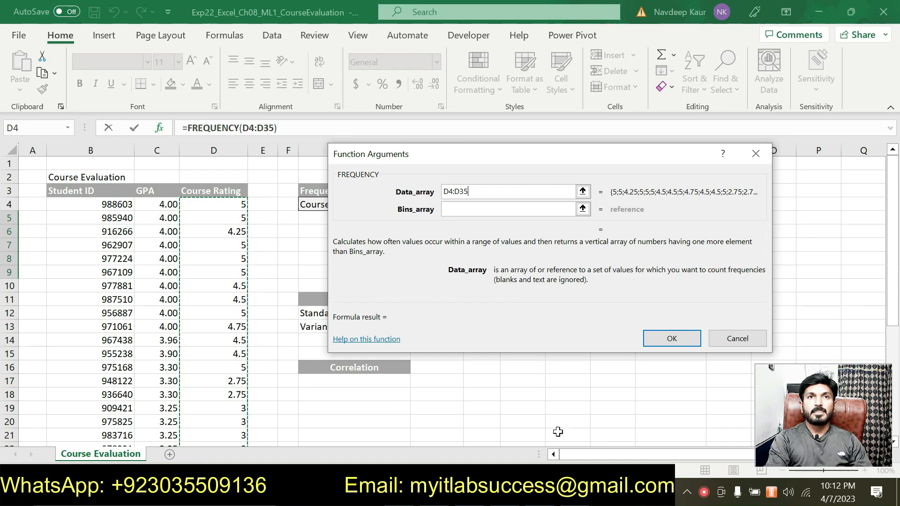
Step: Check the data range against step 2 of the Word instructions, set Bins_array to G5:G9 in Excel, and enter the FREQUENCY formula
{"action": "key", "text": "alt+Tab"}
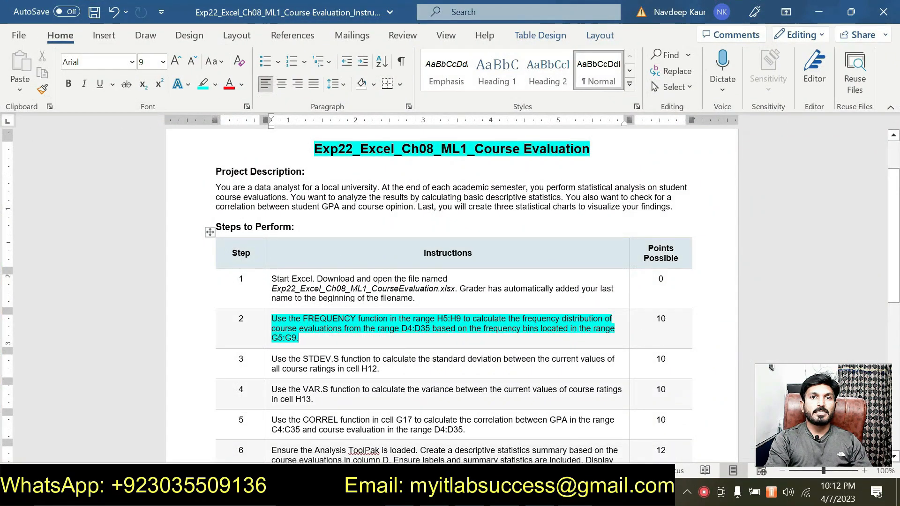
{"action": "double_click", "coordinate": [406, 329]}
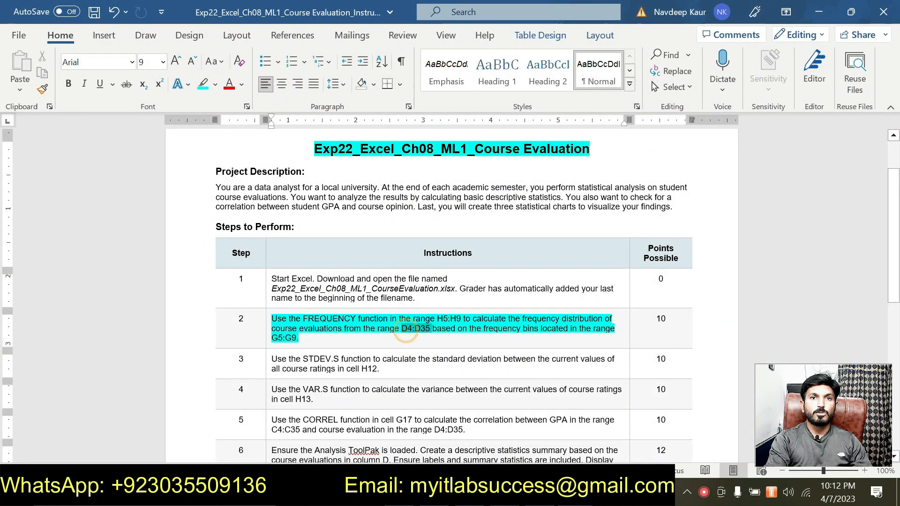
{"action": "key", "text": "alt+Tab"}
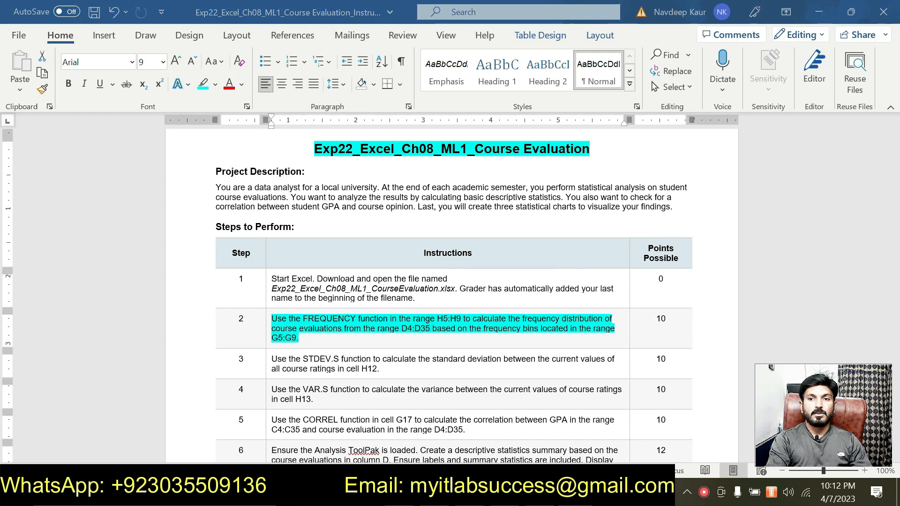
{"action": "left_click", "coordinate": [465, 211]}
{"action": "left_click_drag", "start_coordinate": [440, 169], "coordinate": [373, 268]}
{"action": "left_click_drag", "start_coordinate": [364, 182], "coordinate": [367, 232]}
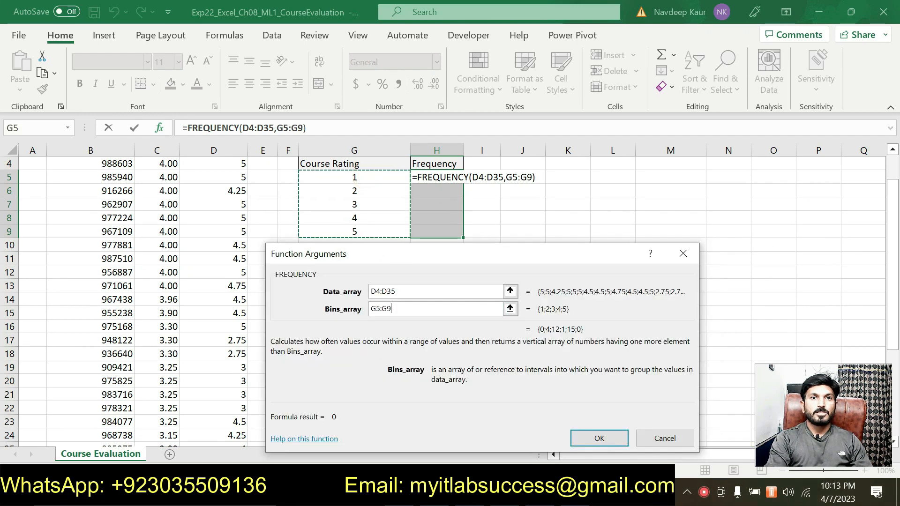
{"action": "left_click", "coordinate": [576, 437]}
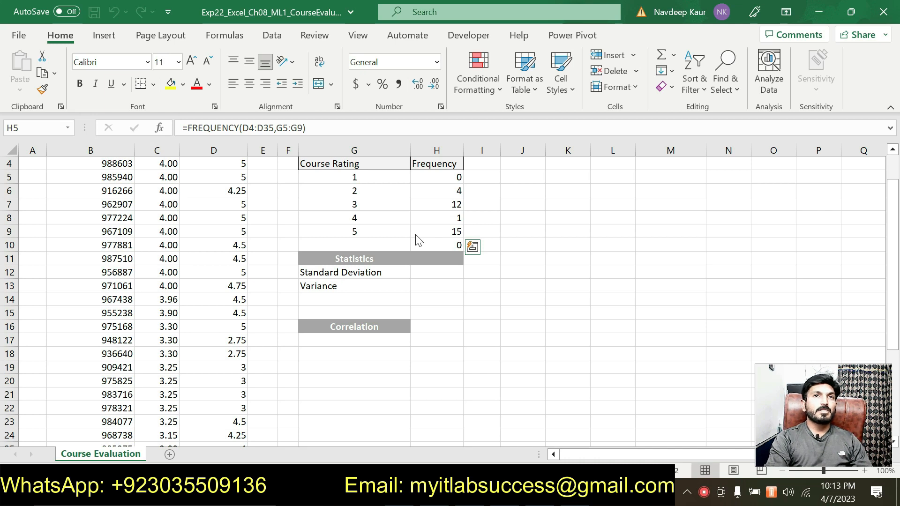
{"action": "scroll", "coordinate": [439, 192], "scroll_direction": "up", "scroll_amount": 1}
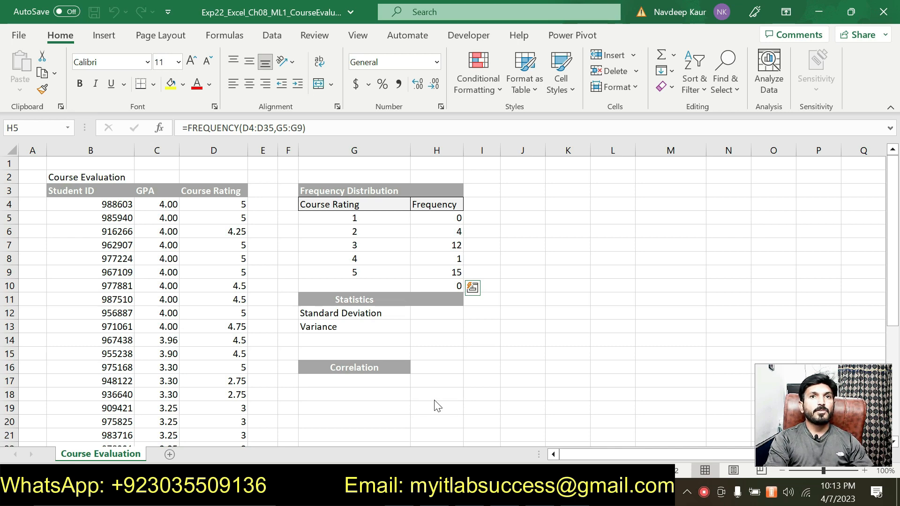
Step: Switch to the Word instructions, remove the highlight from the step 2 text and highlight the step 3 text in turquoise
{"action": "key", "text": "alt+Tab"}
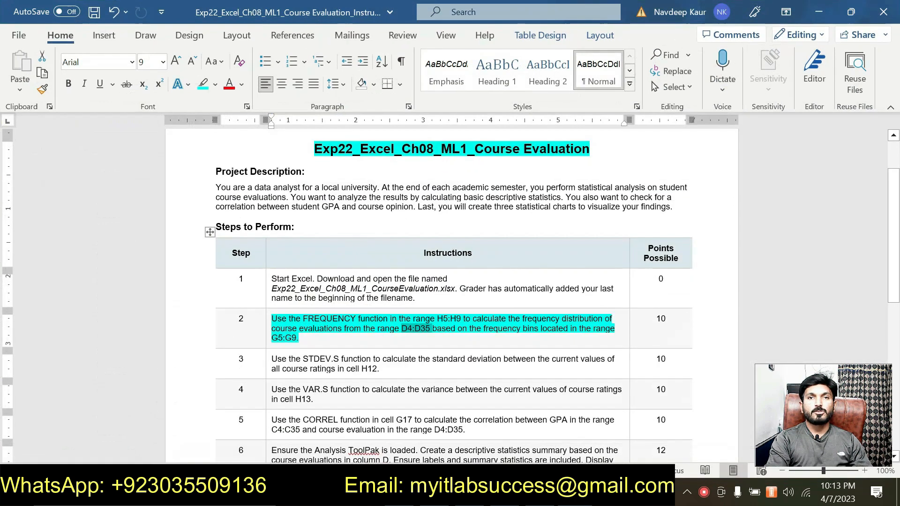
{"action": "left_click_drag", "start_coordinate": [325, 337], "coordinate": [272, 319]}
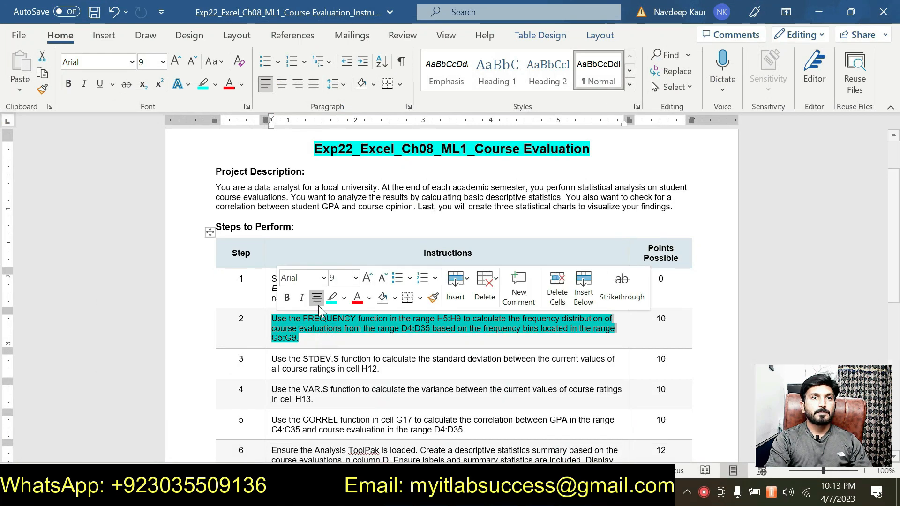
{"action": "left_click", "coordinate": [322, 334]}
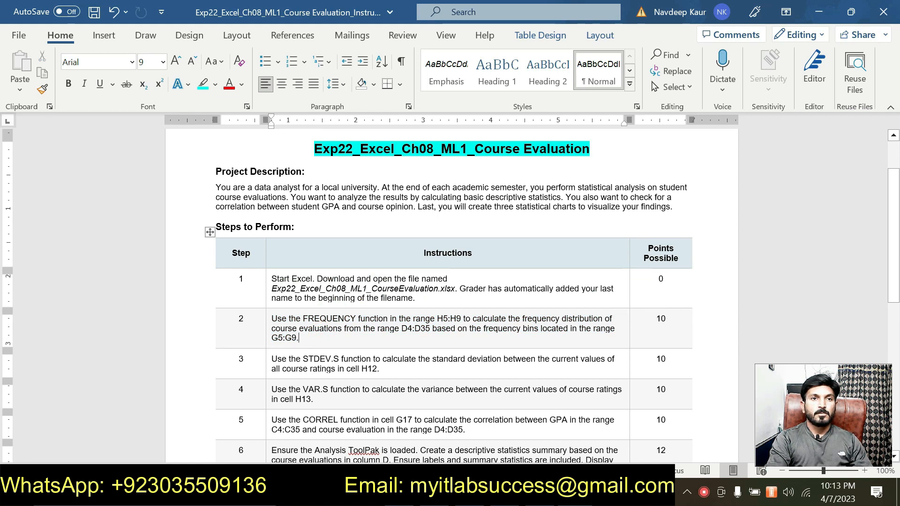
{"action": "left_click_drag", "start_coordinate": [380, 371], "coordinate": [272, 359]}
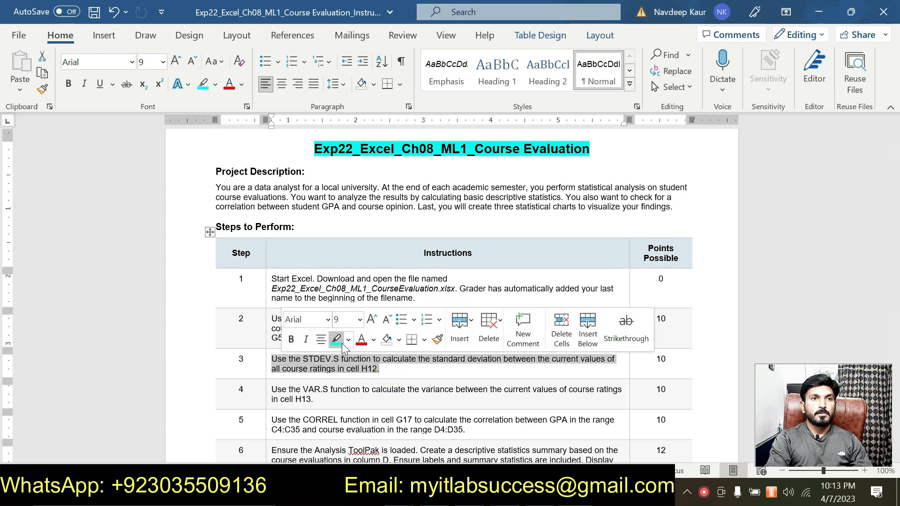
{"action": "left_click", "coordinate": [336, 339]}
{"action": "left_click", "coordinate": [352, 368]}
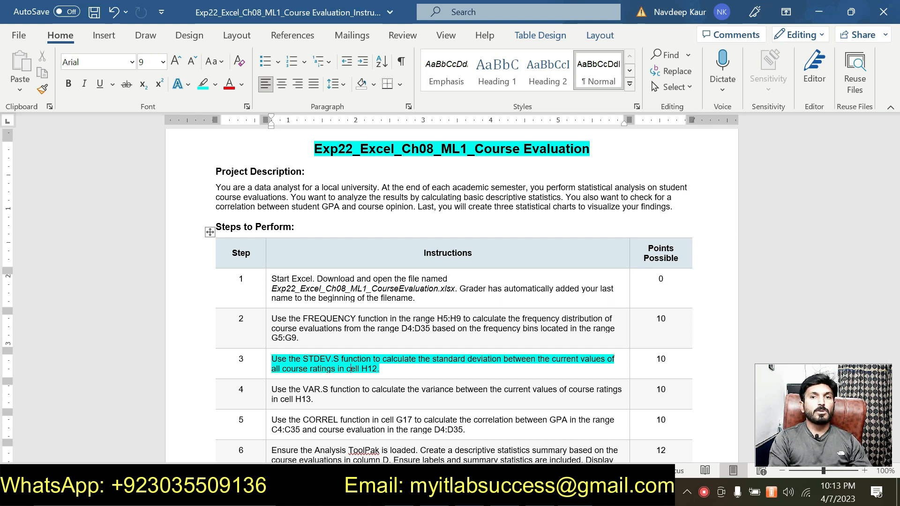
{"action": "scroll", "coordinate": [452, 295], "scroll_direction": "down", "scroll_amount": 1}
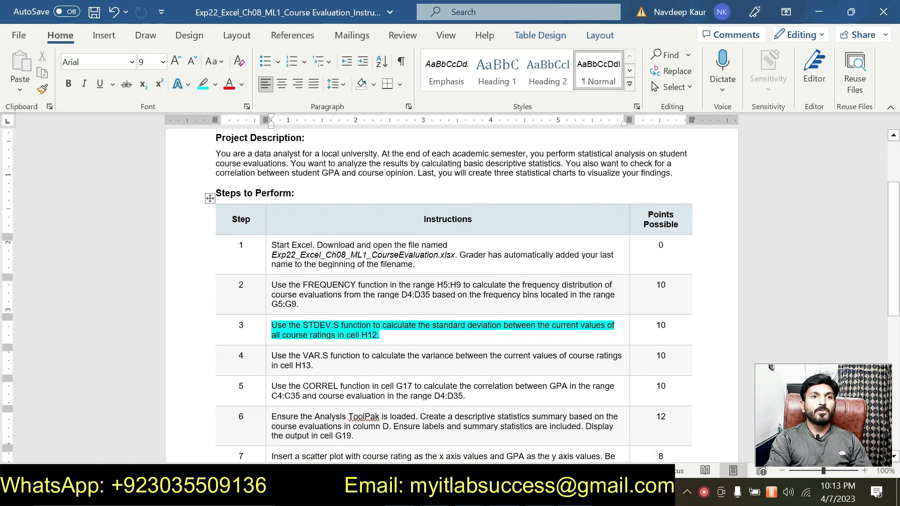
{"action": "left_click", "coordinate": [400, 337]}
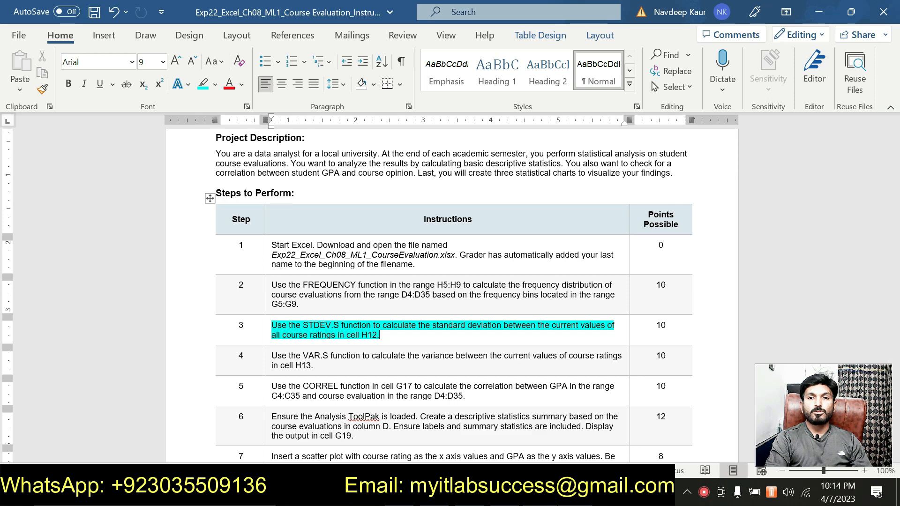
Step: Switch to Excel and calculate the standard deviation of the course ratings in cell H12 with =STDEV.S(D4:D35)
{"action": "key", "text": "alt+Tab"}
{"action": "left_click", "coordinate": [422, 313]}
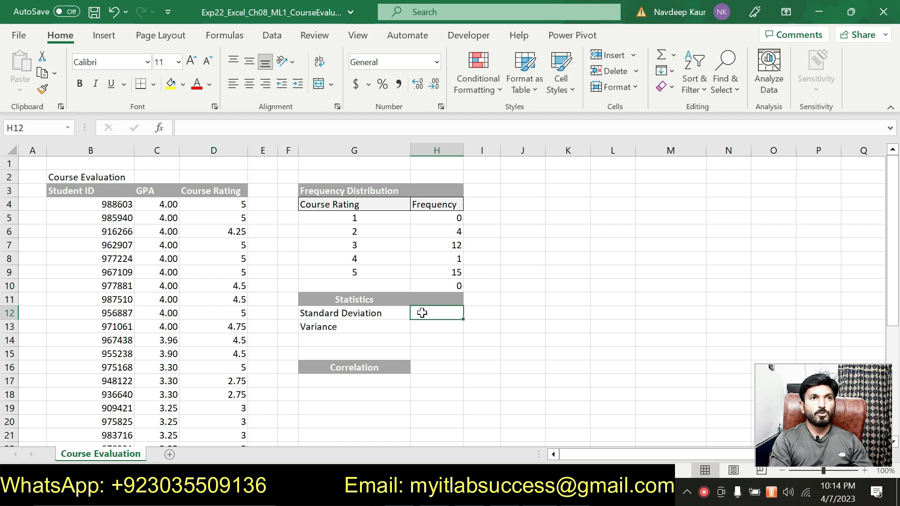
{"action": "type", "text": "="}
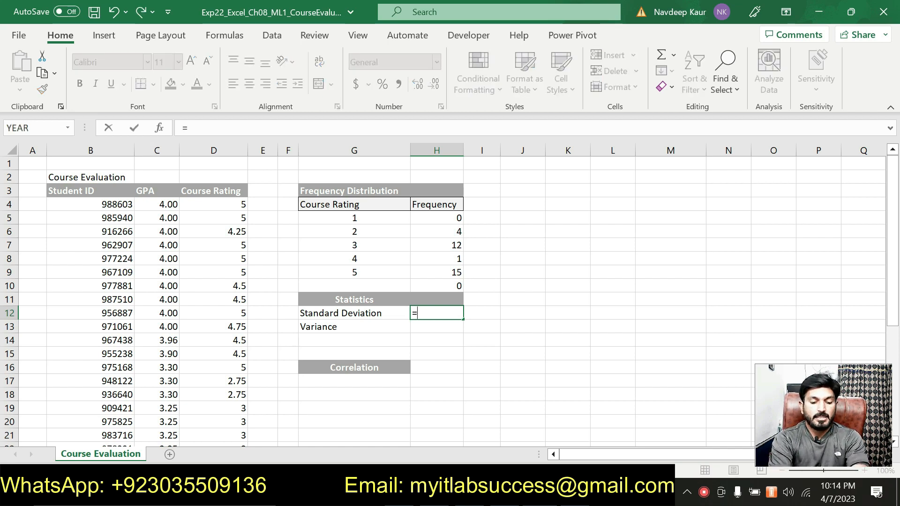
{"action": "type", "text": "stde"}
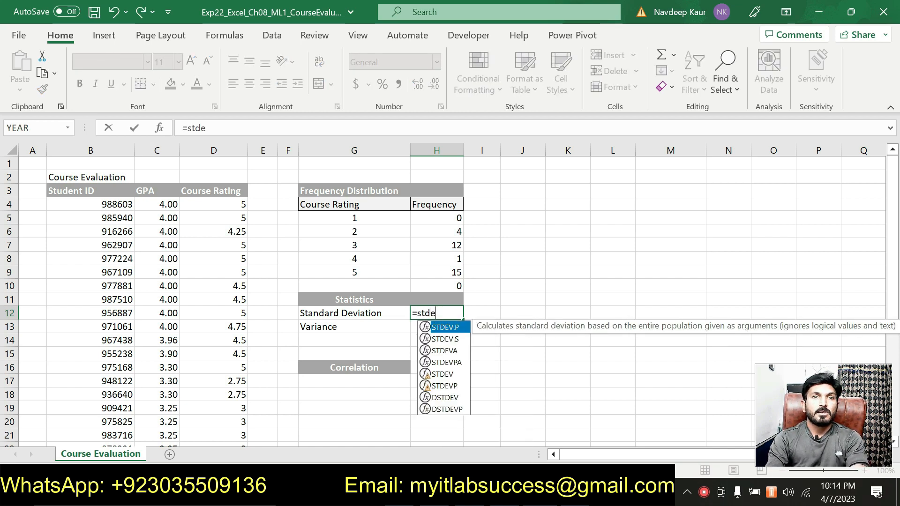
{"action": "double_click", "coordinate": [448, 340]}
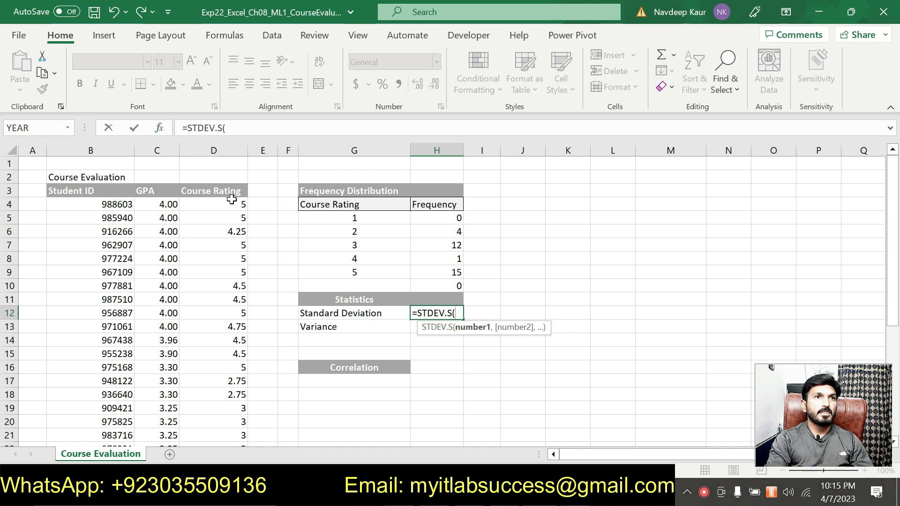
{"action": "left_click_drag", "start_coordinate": [232, 200], "coordinate": [243, 397]}
{"action": "scroll", "coordinate": [339, 234], "scroll_direction": "up", "scroll_amount": 6}
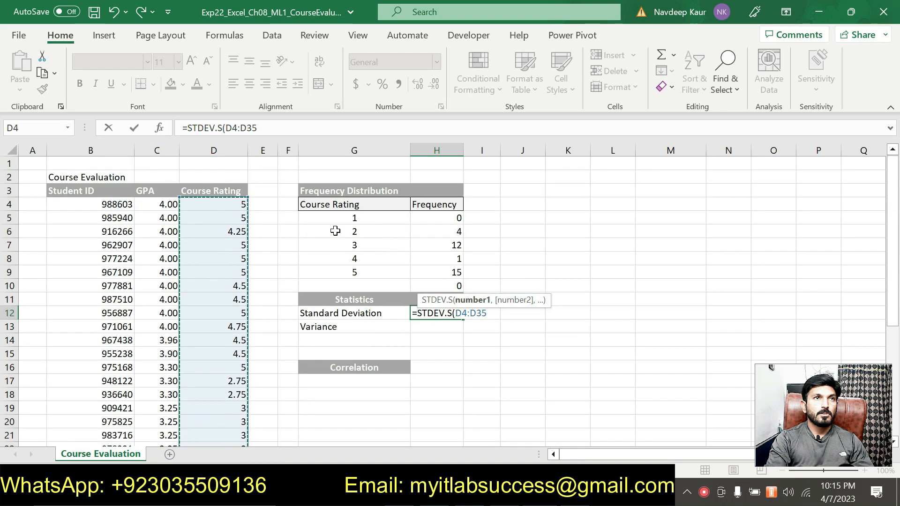
{"action": "type", "text": ")"}
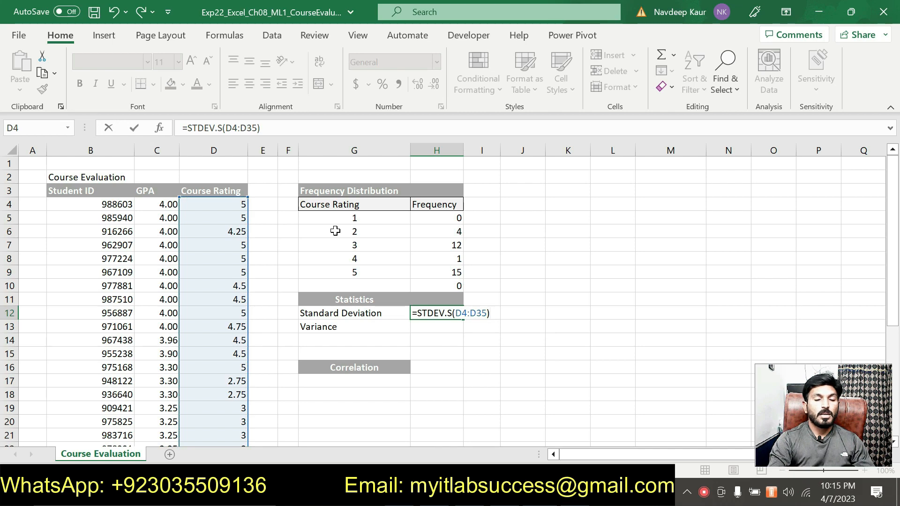
{"action": "key", "text": "Return"}
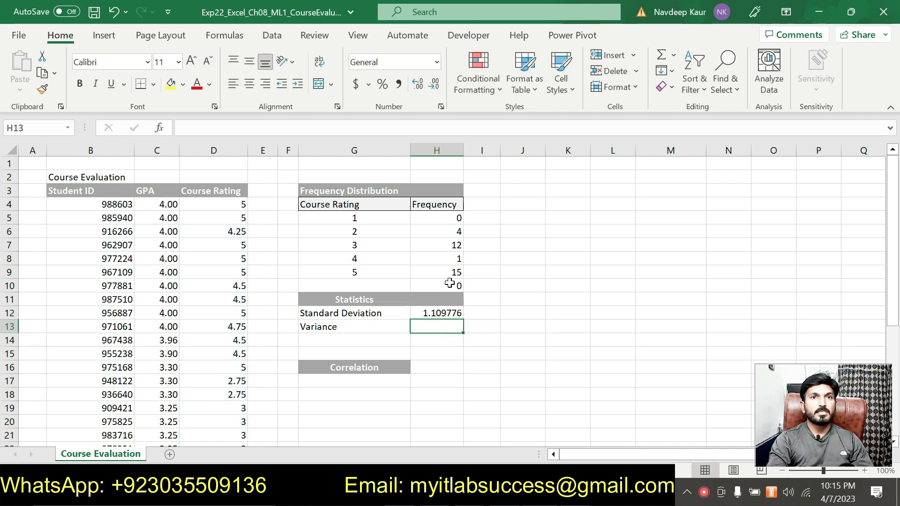
{"action": "left_click", "coordinate": [441, 316]}
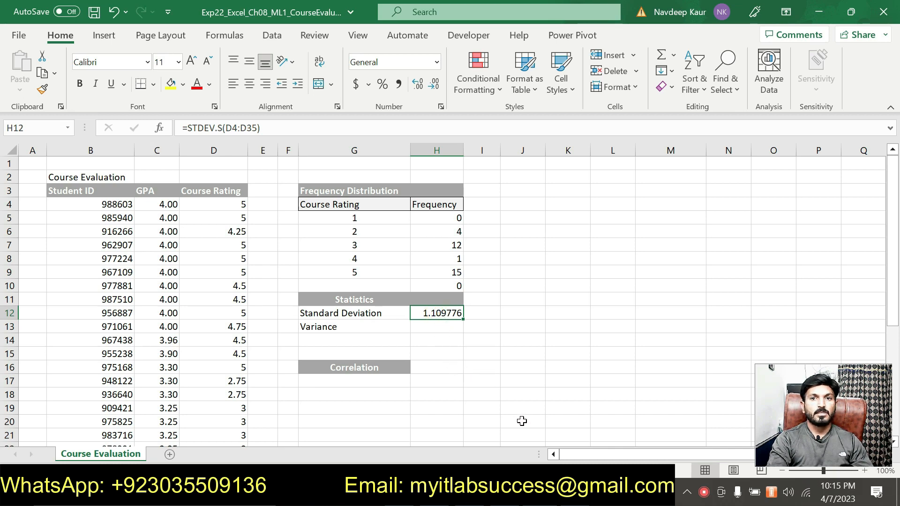
Step: Switch to the Word instructions, clear the highlight from the step 3 text and highlight the step 4 text in turquoise
{"action": "key", "text": "alt+Tab"}
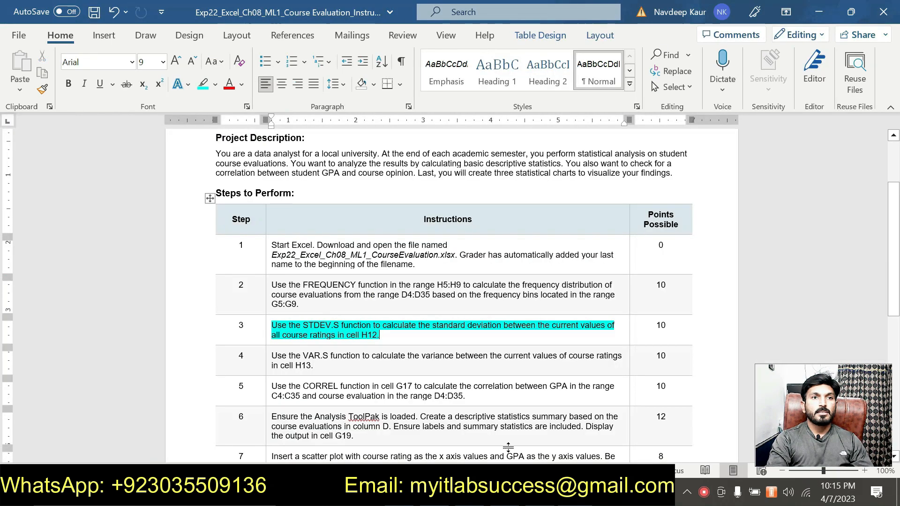
{"action": "left_click", "coordinate": [382, 335]}
{"action": "left_click_drag", "start_coordinate": [382, 335], "coordinate": [271, 325]}
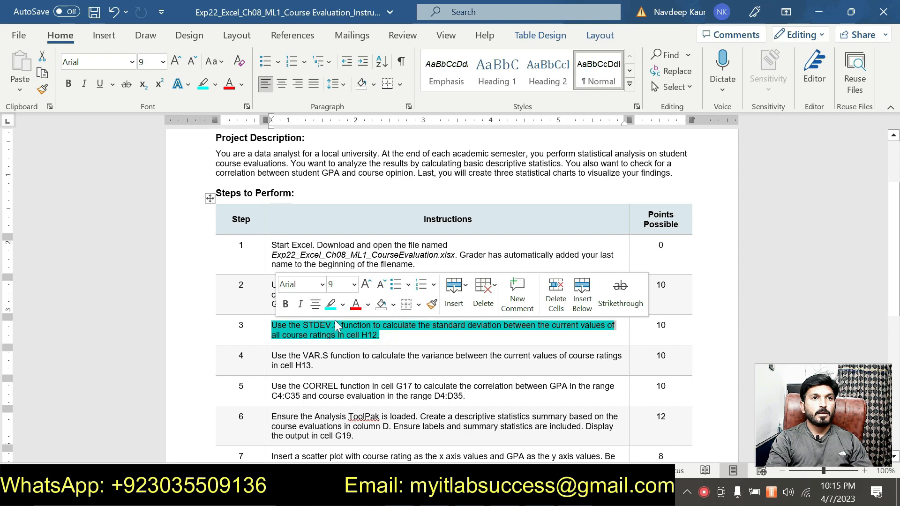
{"action": "left_click", "coordinate": [330, 304]}
{"action": "left_click", "coordinate": [387, 335]}
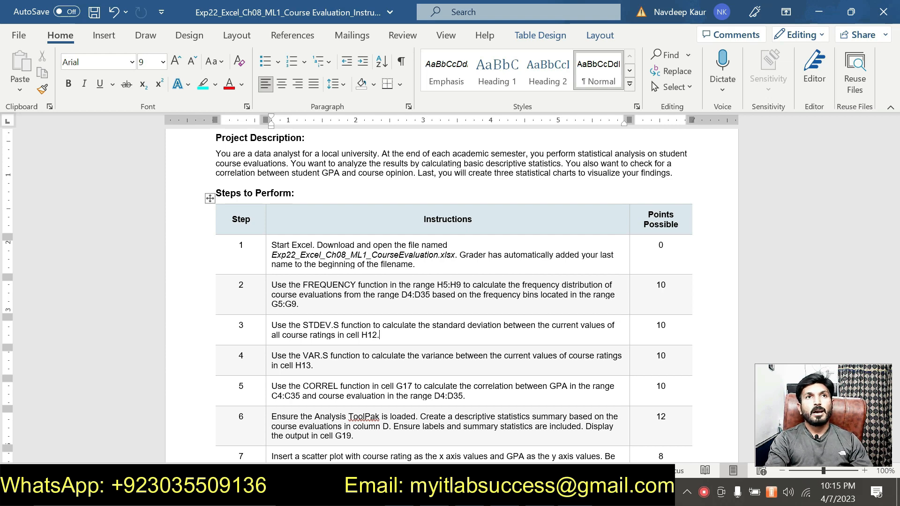
{"action": "scroll", "coordinate": [450, 295], "scroll_direction": "up", "scroll_amount": 1}
{"action": "scroll", "coordinate": [450, 295], "scroll_direction": "down", "scroll_amount": 1}
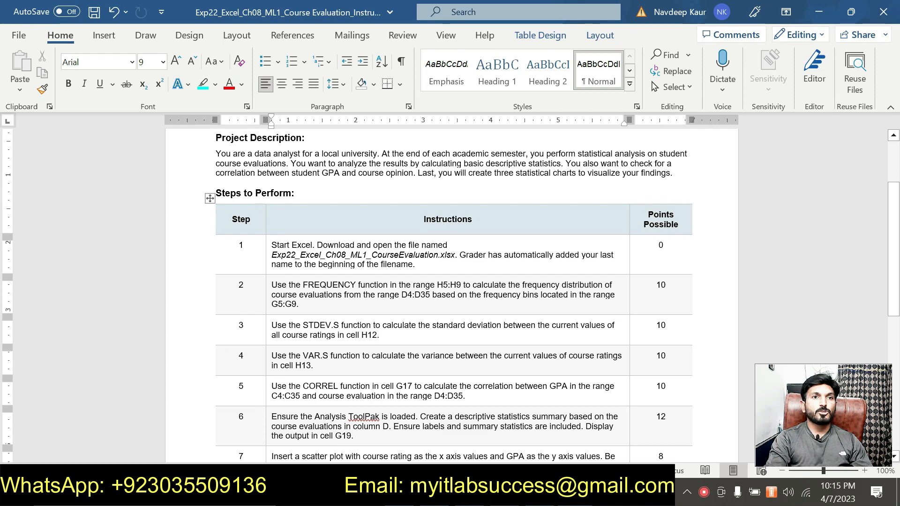
{"action": "scroll", "coordinate": [450, 296], "scroll_direction": "up", "scroll_amount": 1}
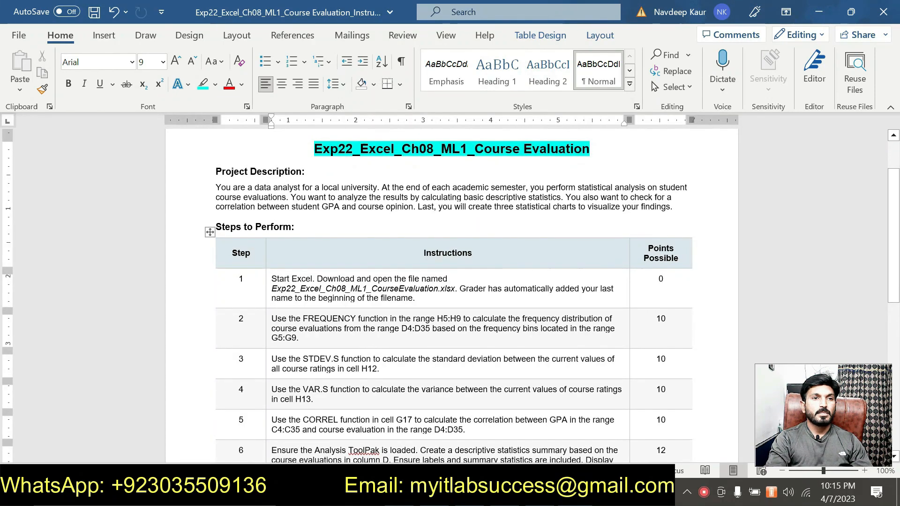
{"action": "left_click_drag", "start_coordinate": [313, 399], "coordinate": [273, 390]}
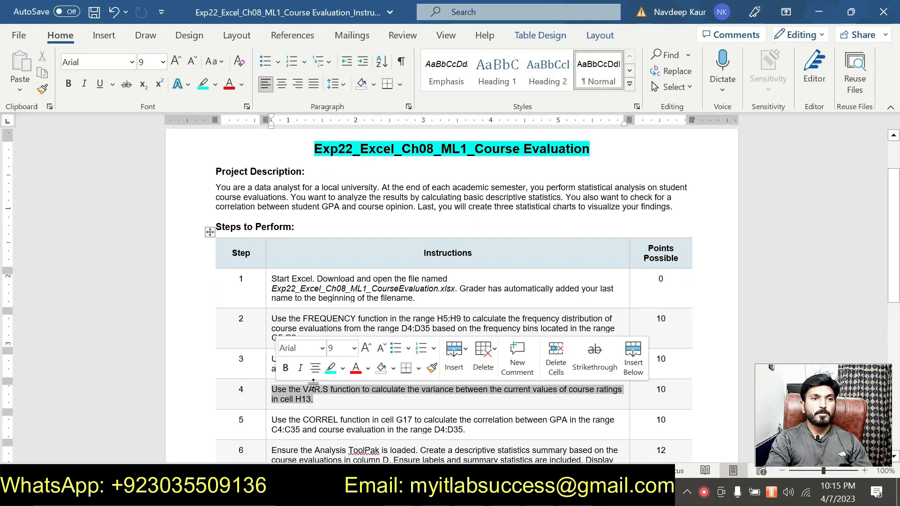
{"action": "left_click", "coordinate": [331, 371]}
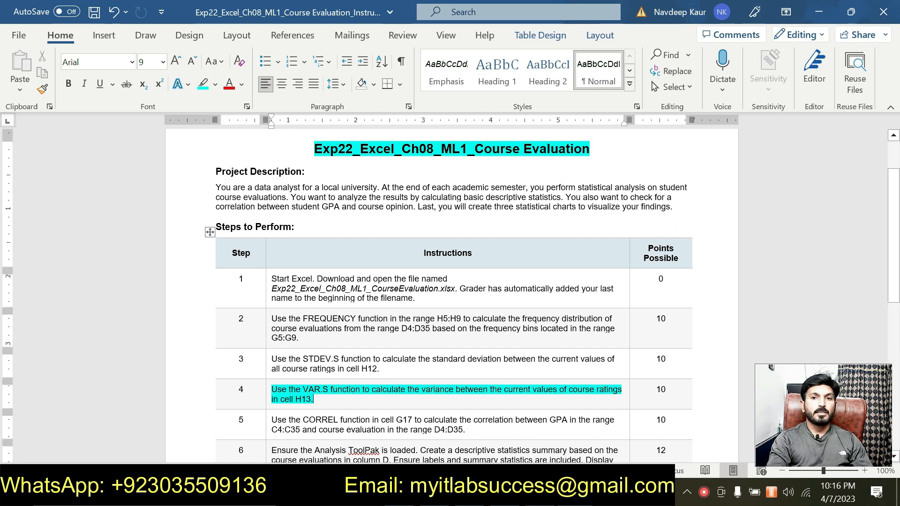
{"action": "key", "text": "alt+Tab"}
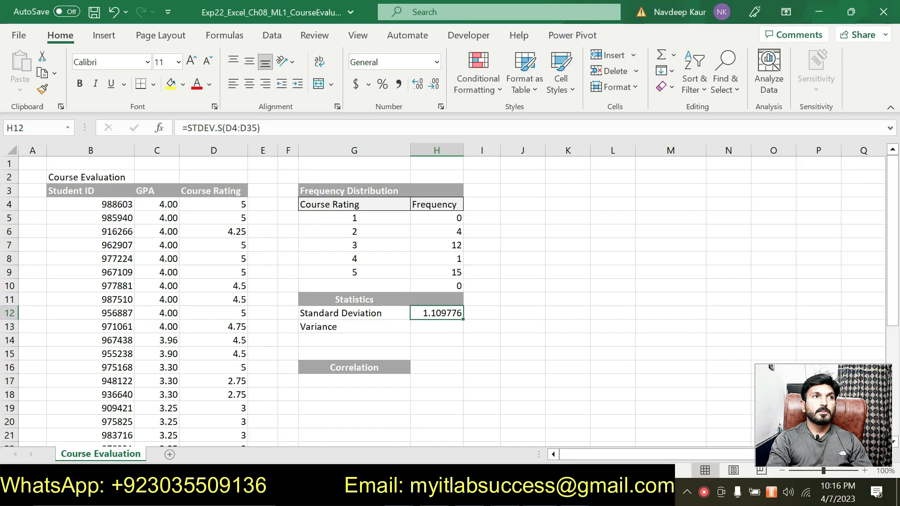
{"action": "key", "text": "alt+Tab"}
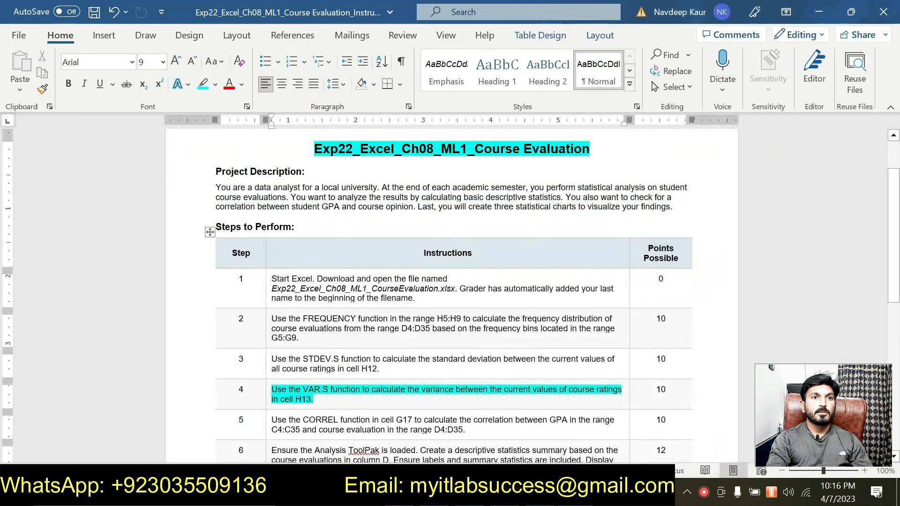
{"action": "key", "text": "alt+Tab"}
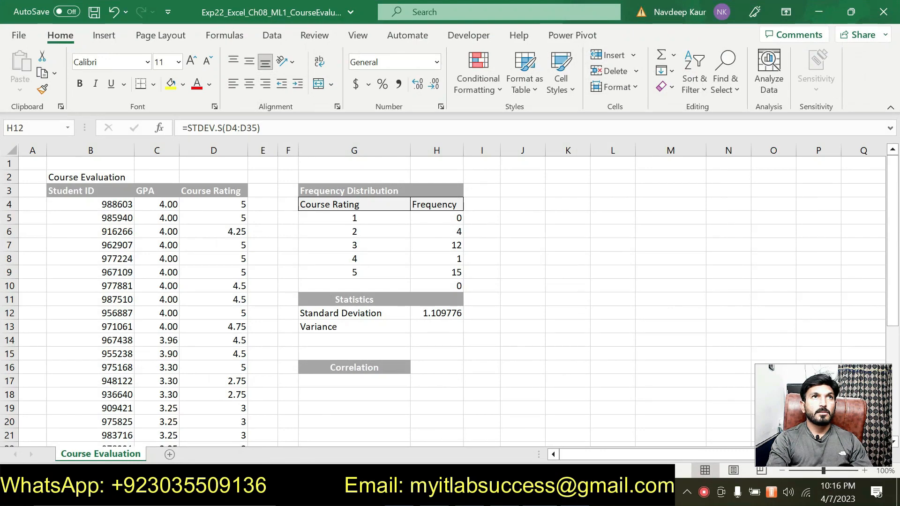
{"action": "key", "text": "alt+Tab"}
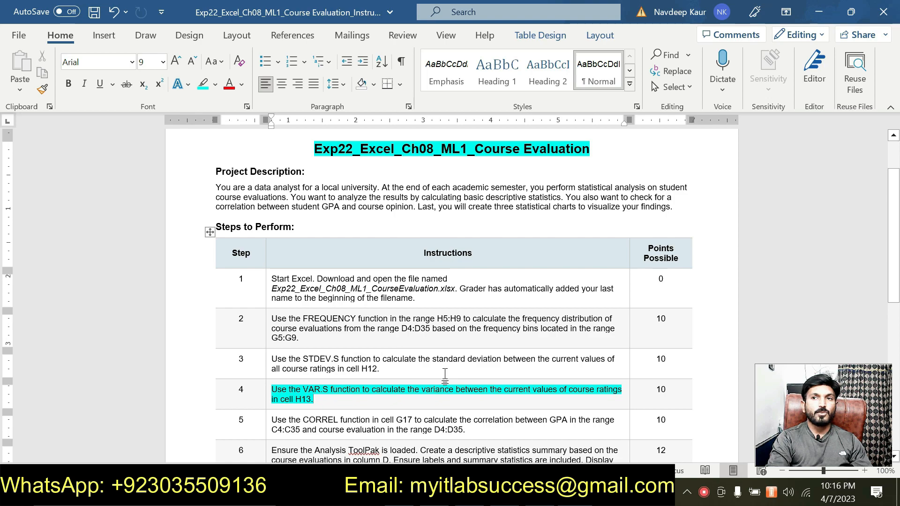
Step: Switch to Excel and calculate the variance of the course ratings in cell H13 with =VAR.S(D4:D35)
{"action": "left_click", "coordinate": [457, 493]}
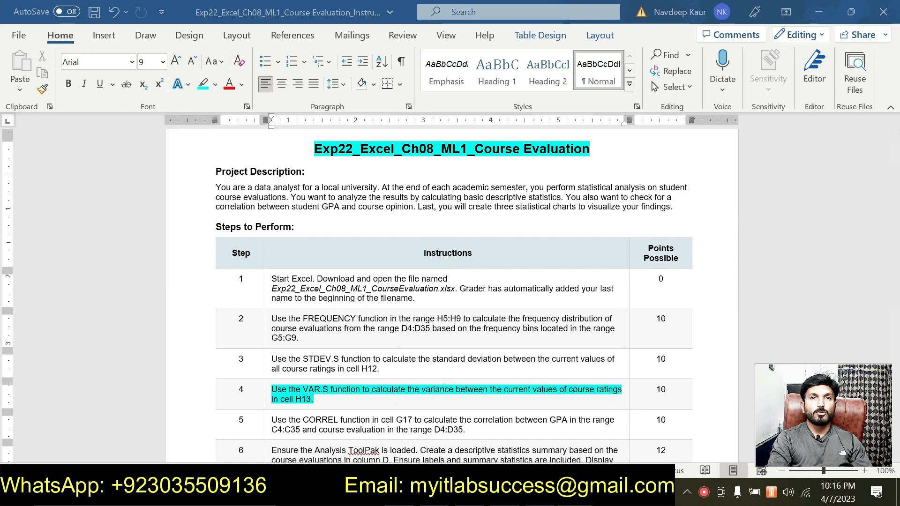
{"action": "left_click", "coordinate": [457, 494]}
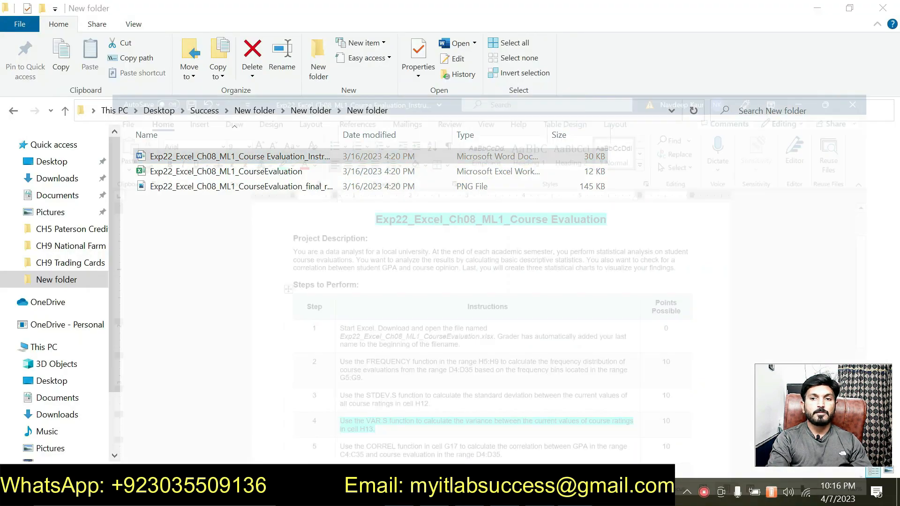
{"action": "left_click", "coordinate": [485, 494]}
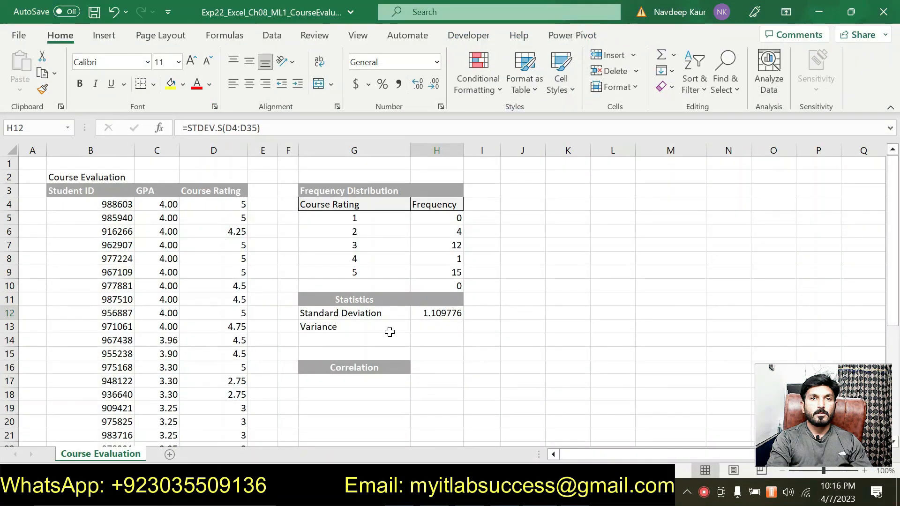
{"action": "left_click", "coordinate": [446, 324]}
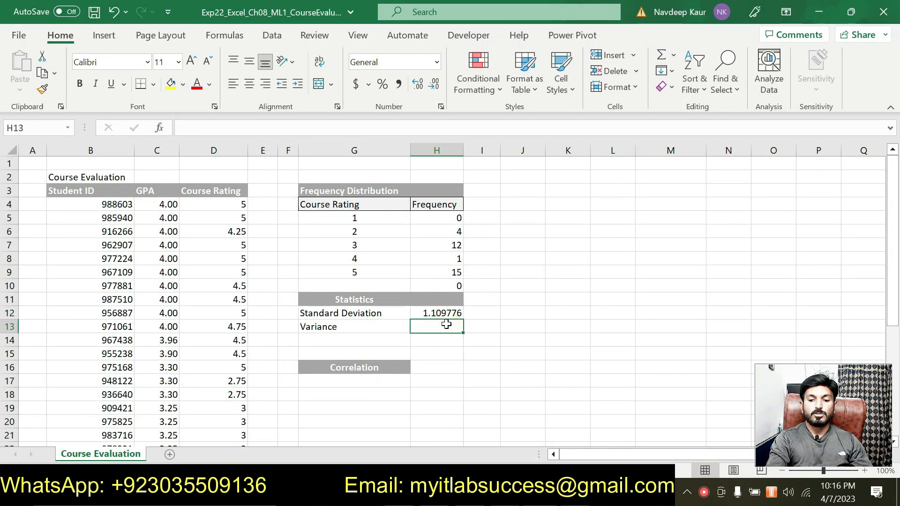
{"action": "type", "text": "=vr"}
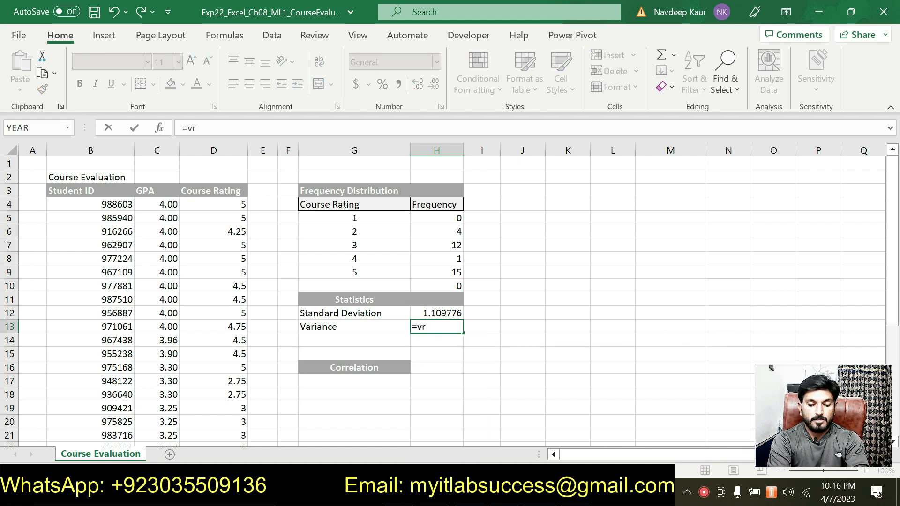
{"action": "key", "text": "BackSpace"}
{"action": "type", "text": "ar"}
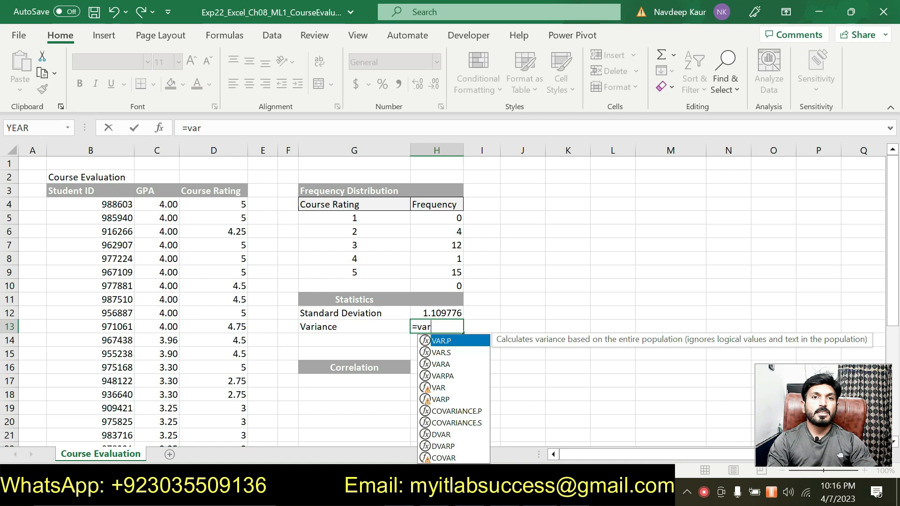
{"action": "double_click", "coordinate": [449, 353]}
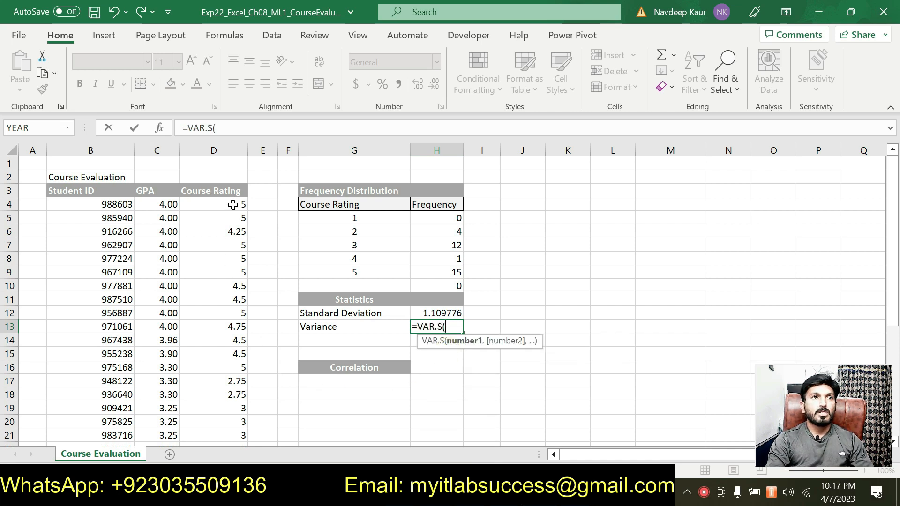
{"action": "left_click_drag", "start_coordinate": [240, 205], "coordinate": [237, 416]}
{"action": "scroll", "coordinate": [419, 344], "scroll_direction": "up", "scroll_amount": 5}
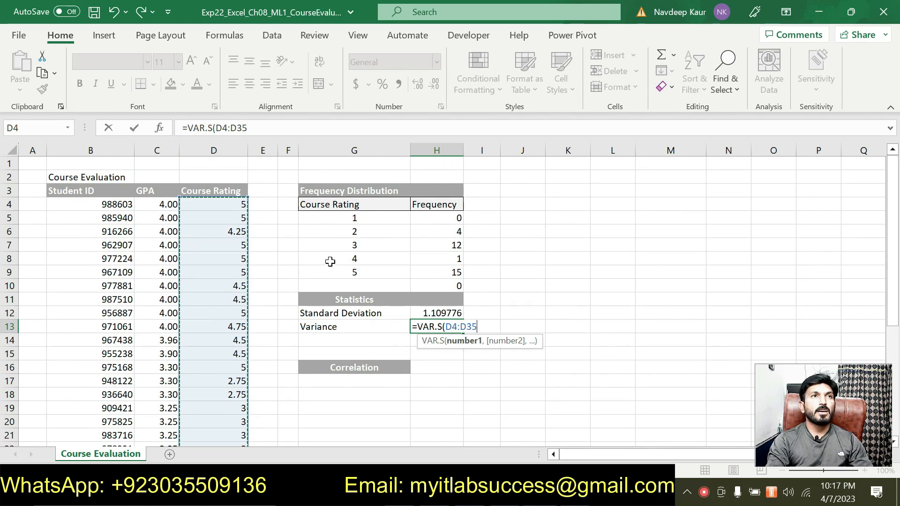
{"action": "type", "text": ")"}
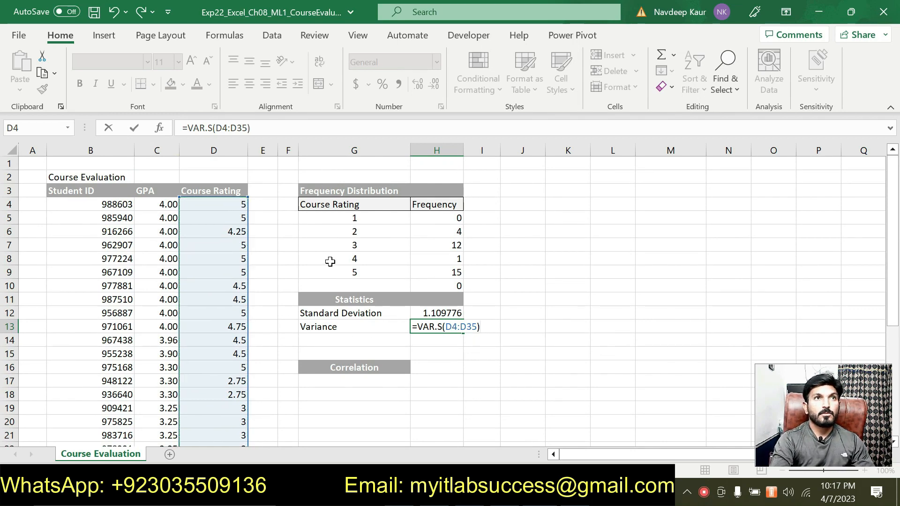
{"action": "key", "text": "Return"}
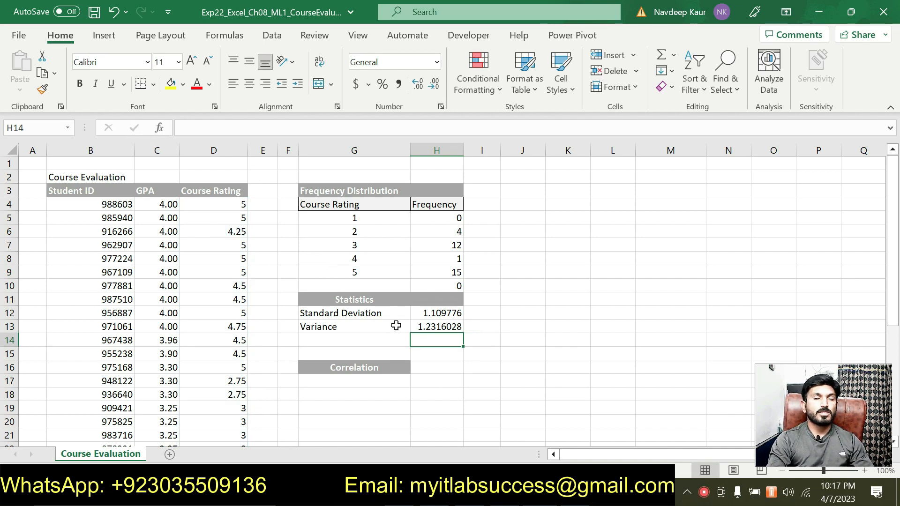
Step: Switch to the Word instructions, clear the highlight from the step 4 text and highlight the step 5 text in turquoise
{"action": "key", "text": "alt+Tab"}
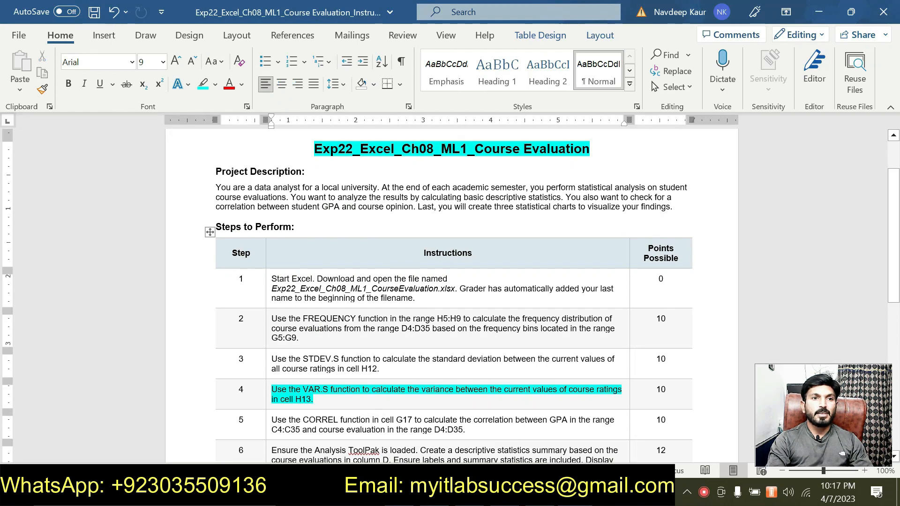
{"action": "key", "text": "shift+Home"}
{"action": "key", "text": "shift+Up"}
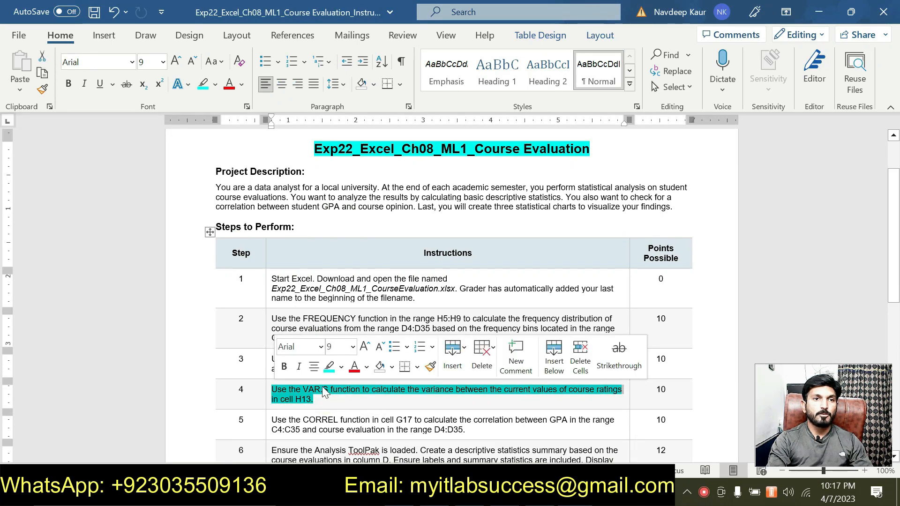
{"action": "left_click", "coordinate": [332, 367]}
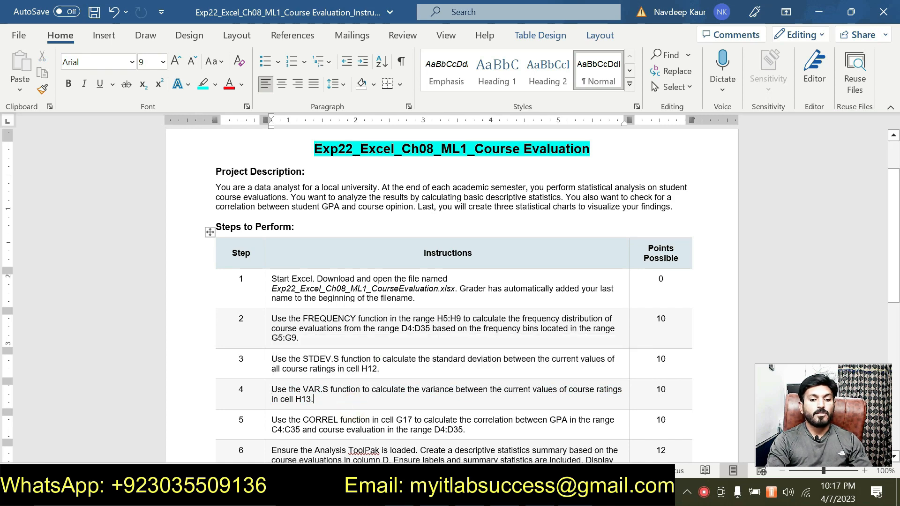
{"action": "key", "text": "F7"}
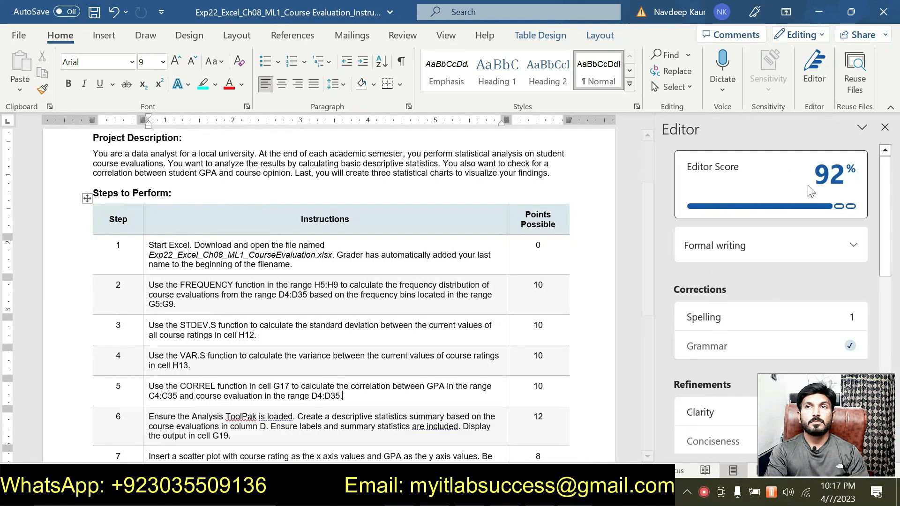
{"action": "left_click", "coordinate": [885, 128]}
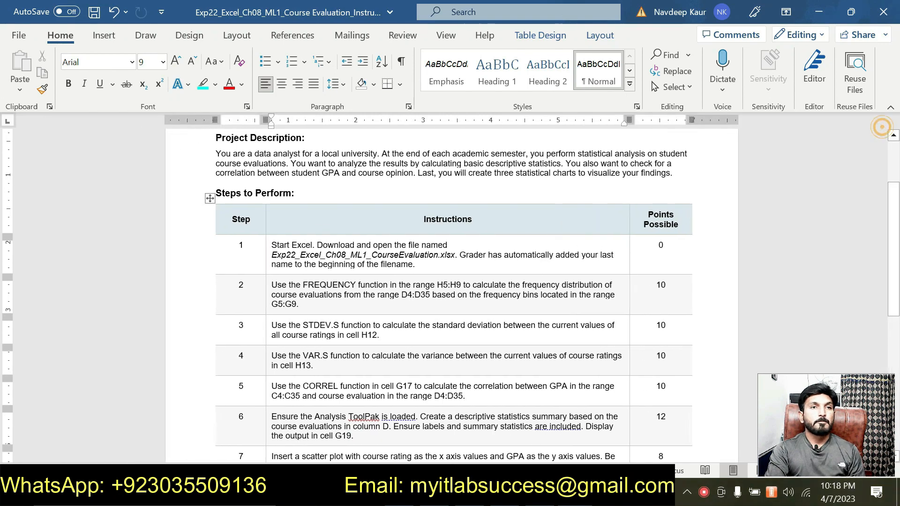
{"action": "left_click_drag", "start_coordinate": [467, 362], "coordinate": [272, 352]}
{"action": "left_click", "coordinate": [332, 329]}
{"action": "left_click", "coordinate": [352, 363]}
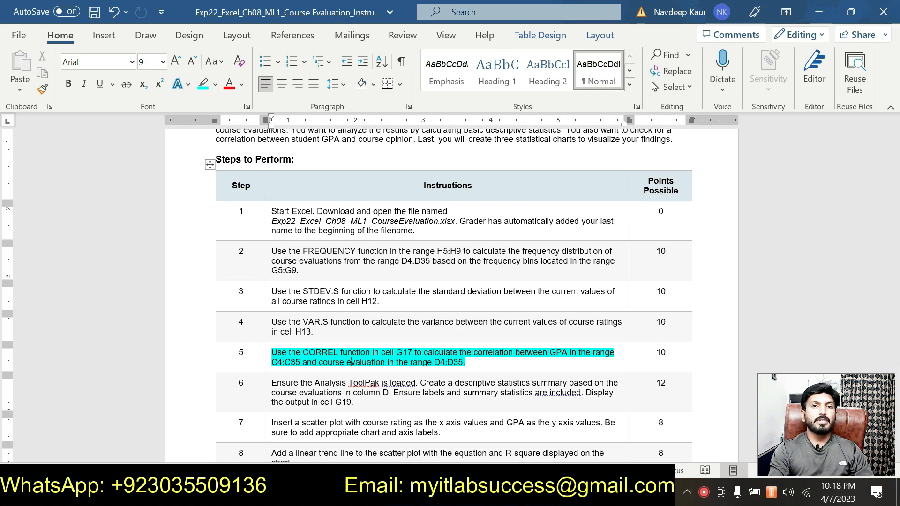
{"action": "scroll", "coordinate": [351, 362], "scroll_direction": "down", "scroll_amount": 1}
{"action": "scroll", "coordinate": [351, 362], "scroll_direction": "up", "scroll_amount": 1}
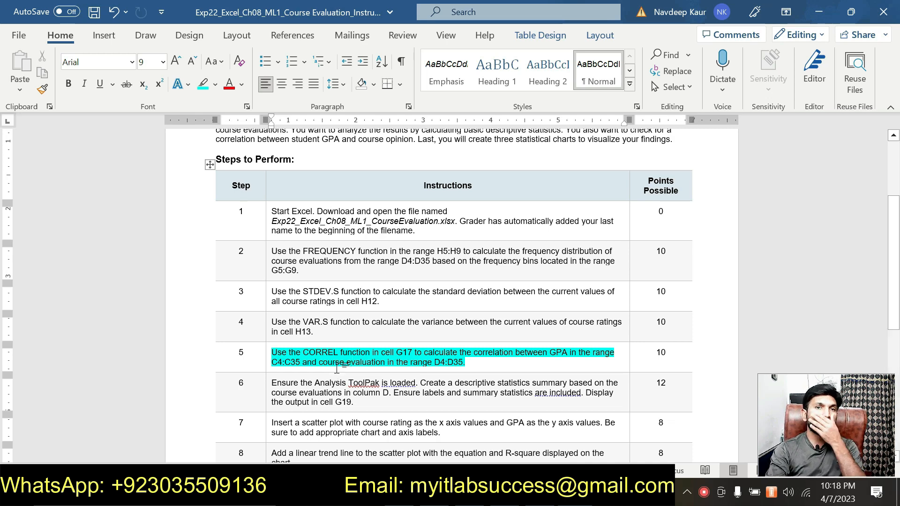
Step: Switch to Excel, start a CORREL formula in cell G17 and open its function arguments, moved clear of the data columns
{"action": "key", "text": "alt+Tab"}
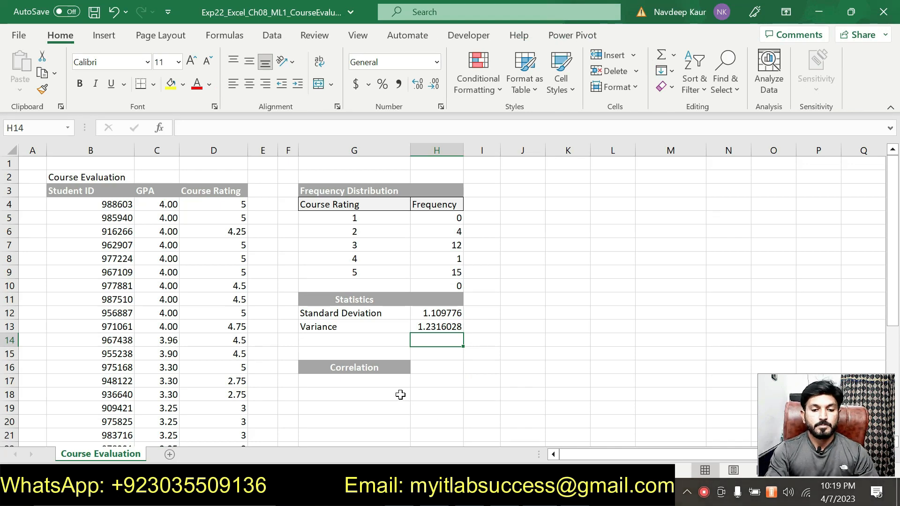
{"action": "key", "text": "alt+Tab"}
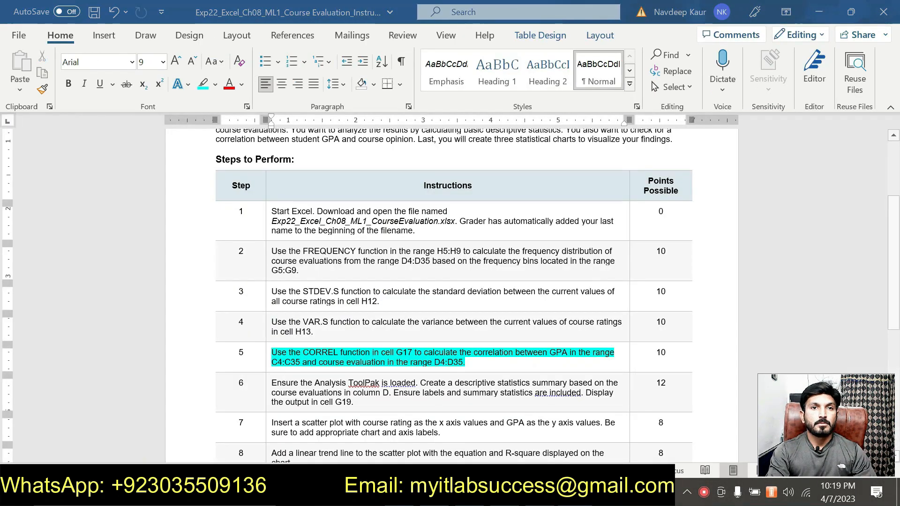
{"action": "key", "text": "alt+Tab"}
{"action": "left_click", "coordinate": [381, 383]}
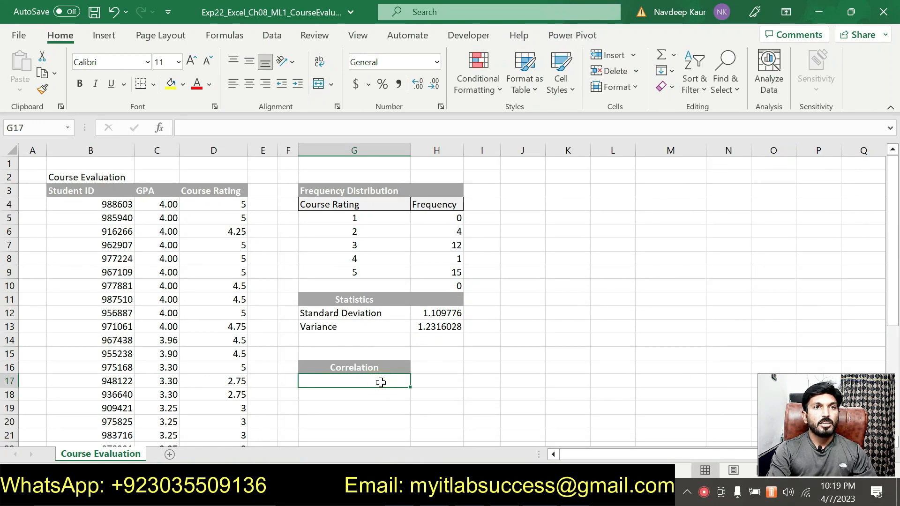
{"action": "type", "text": "="}
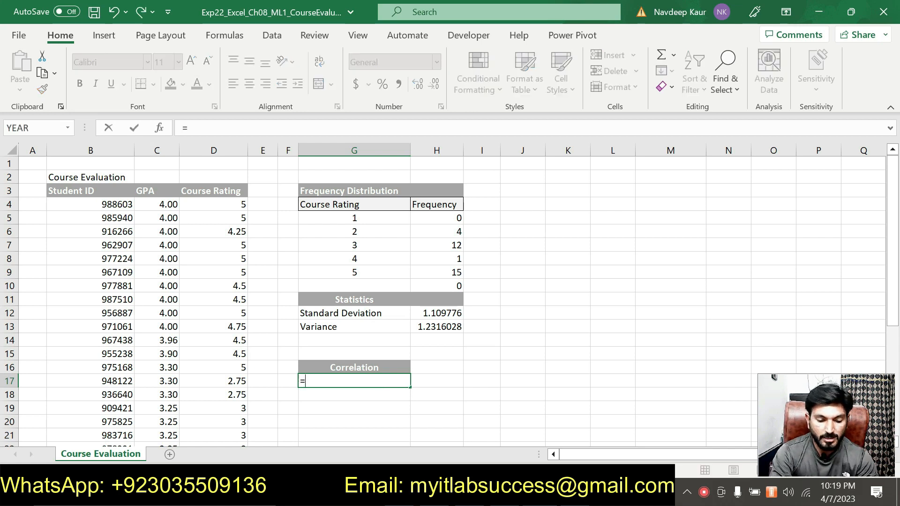
{"action": "type", "text": "cor"}
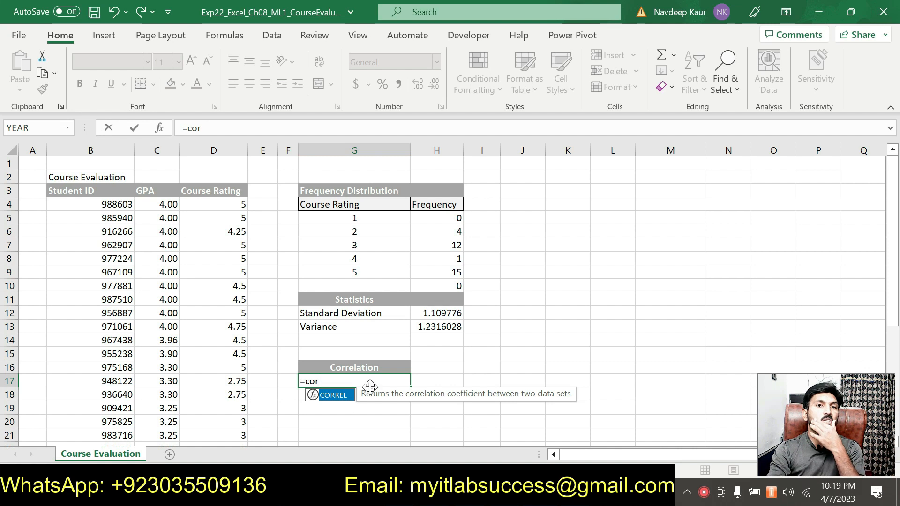
{"action": "double_click", "coordinate": [341, 396]}
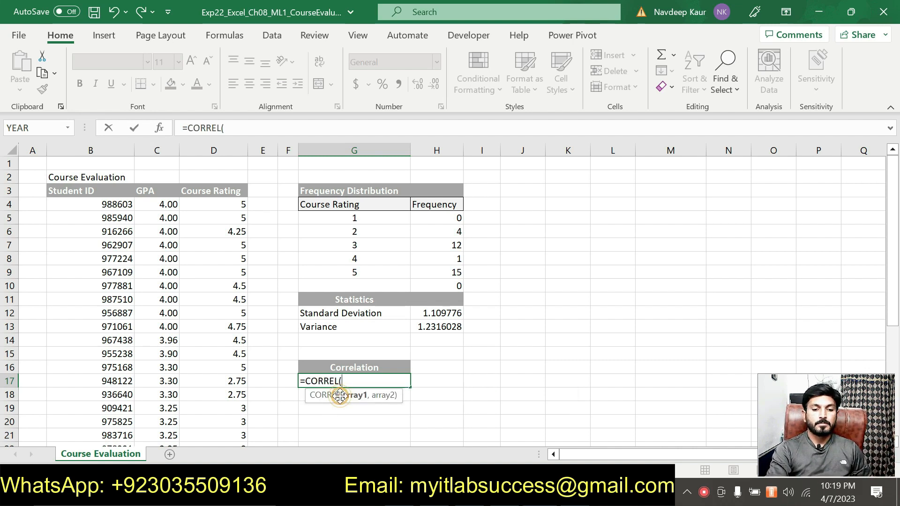
{"action": "left_click", "coordinate": [159, 131]}
{"action": "left_click_drag", "start_coordinate": [398, 262], "coordinate": [471, 154]}
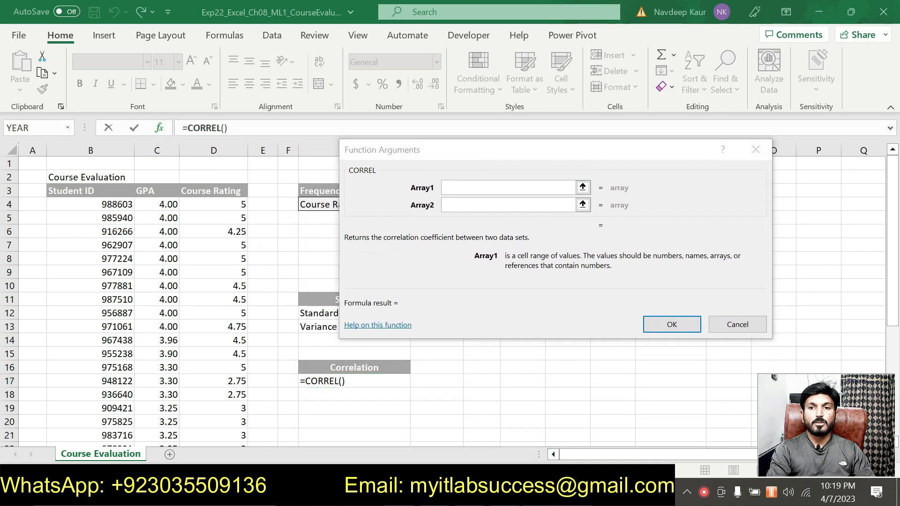
Step: Check the step 5 ranges in the Word instructions and complete the Excel correlation in cell G17 as =CORREL(C4:C35,D4:D35)
{"action": "key", "text": "alt+Tab"}
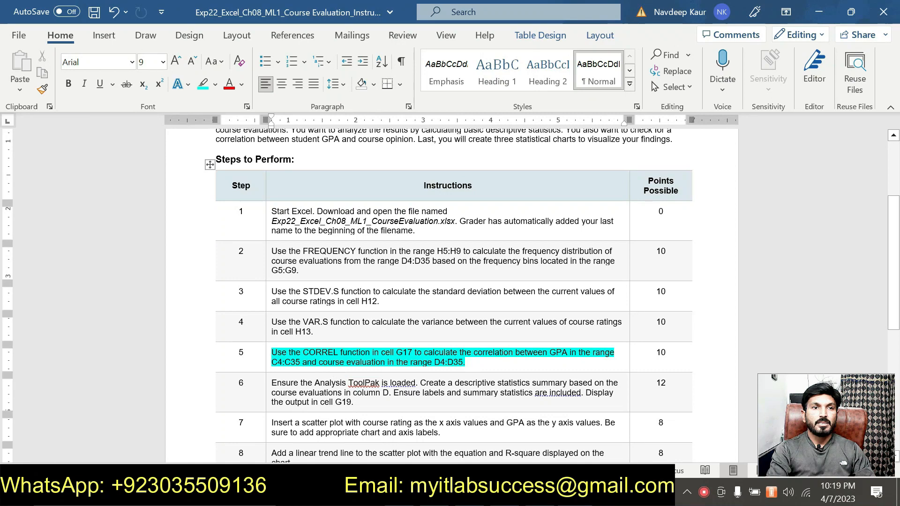
{"action": "left_click_drag", "start_coordinate": [271, 355], "coordinate": [303, 363]}
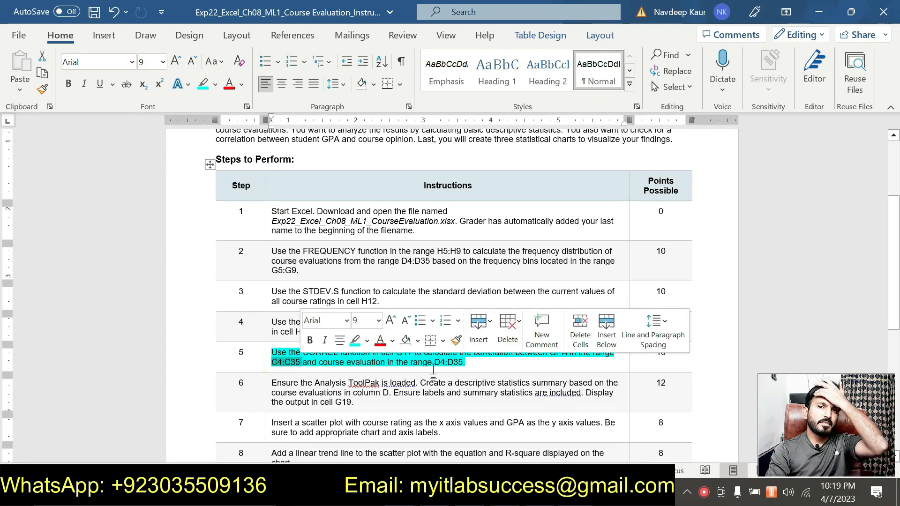
{"action": "left_click_drag", "start_coordinate": [434, 362], "coordinate": [463, 363]}
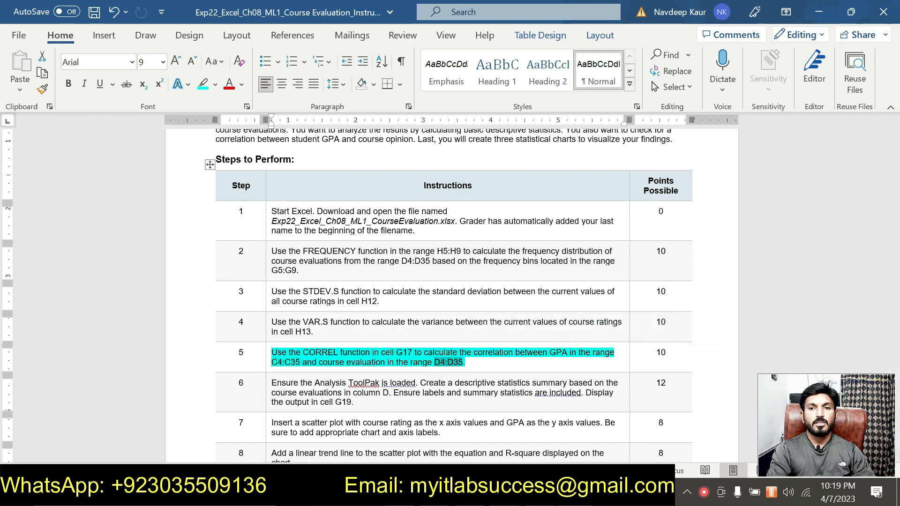
{"action": "key", "text": "alt+Tab"}
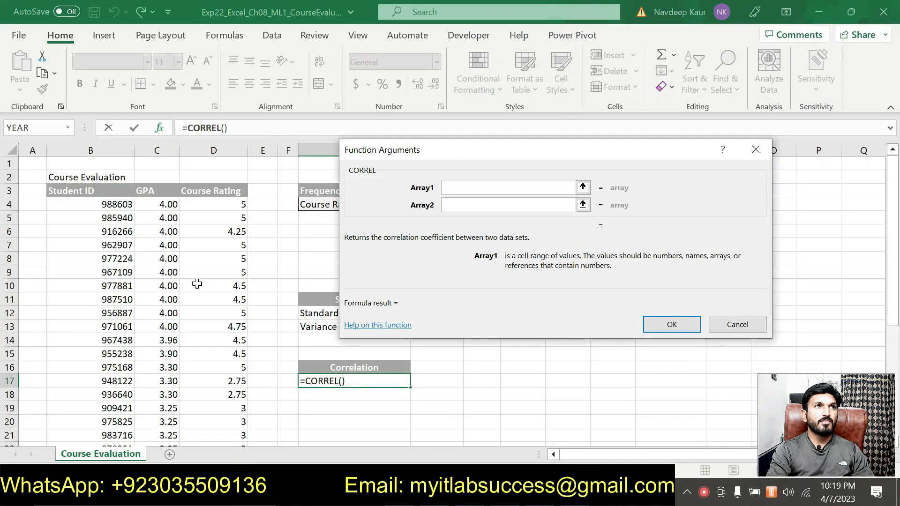
{"action": "left_click_drag", "start_coordinate": [176, 204], "coordinate": [169, 423]}
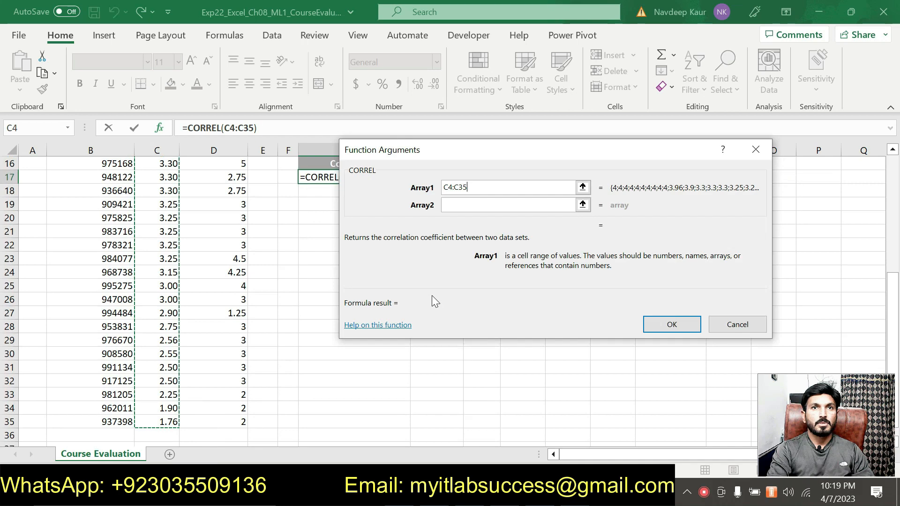
{"action": "left_click", "coordinate": [459, 205]}
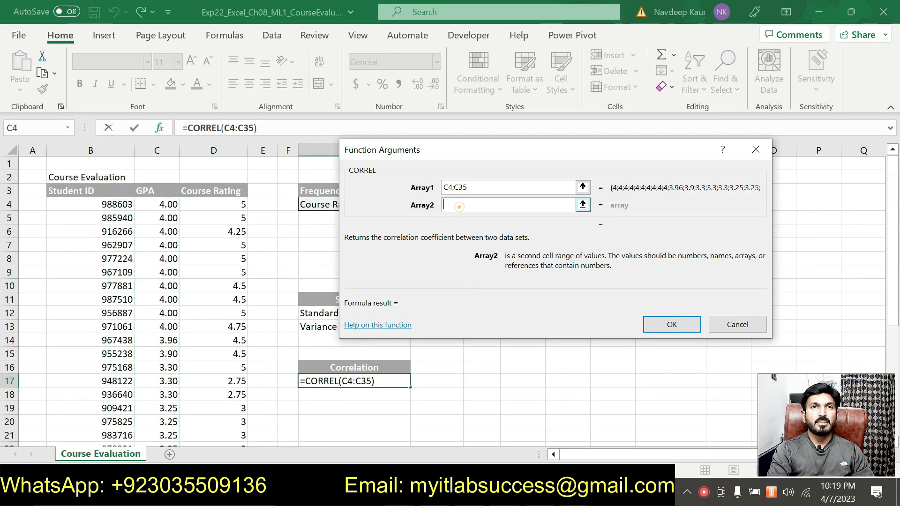
{"action": "left_click_drag", "start_coordinate": [235, 203], "coordinate": [225, 422]}
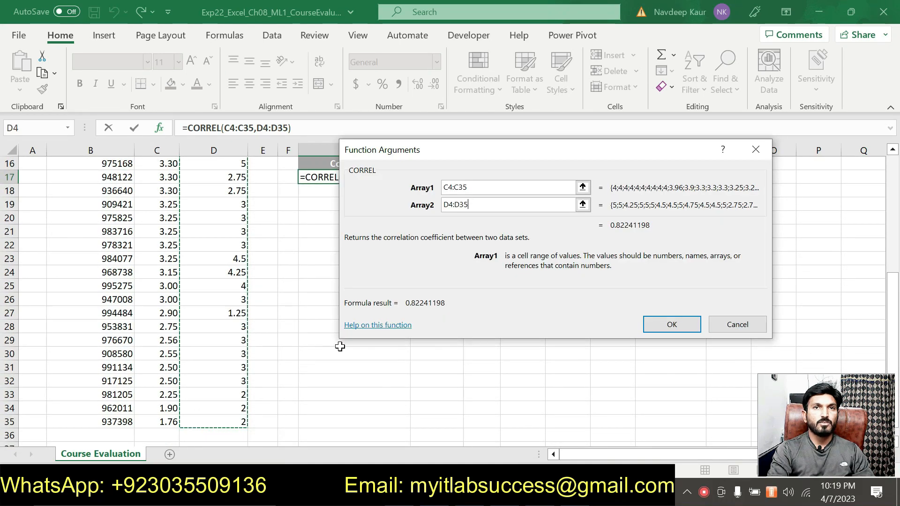
{"action": "scroll", "coordinate": [427, 307], "scroll_direction": "up", "scroll_amount": 5}
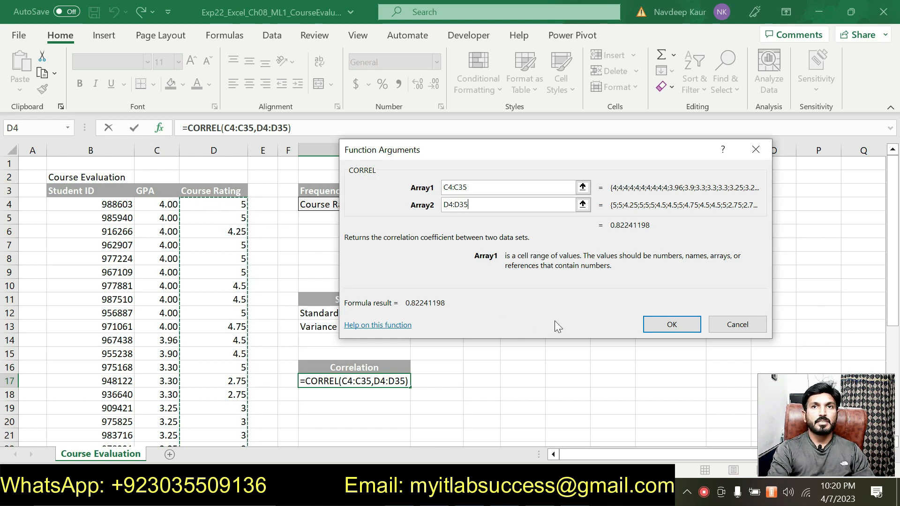
{"action": "left_click", "coordinate": [664, 324]}
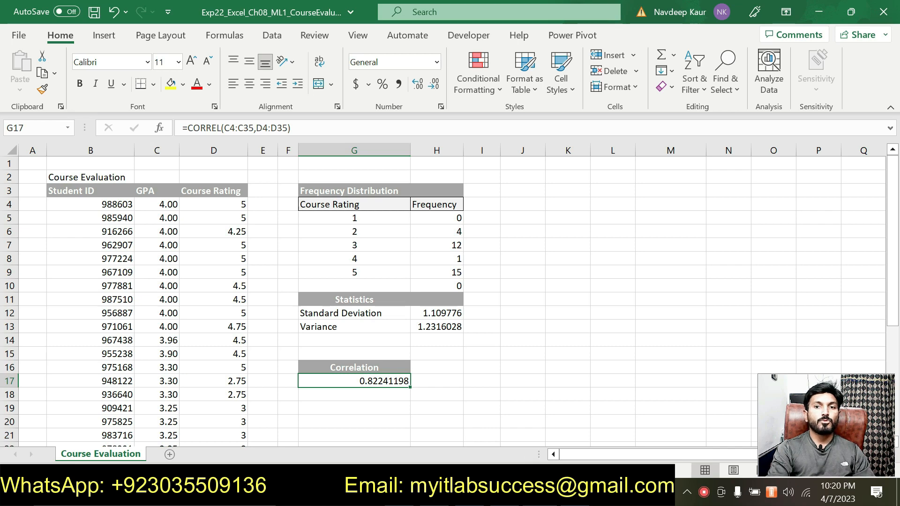
Step: Switch to the Word instructions, clear the highlight from the step 5 text and highlight the step 6 text in turquoise
{"action": "key", "text": "alt+Tab"}
{"action": "left_click", "coordinate": [661, 352]}
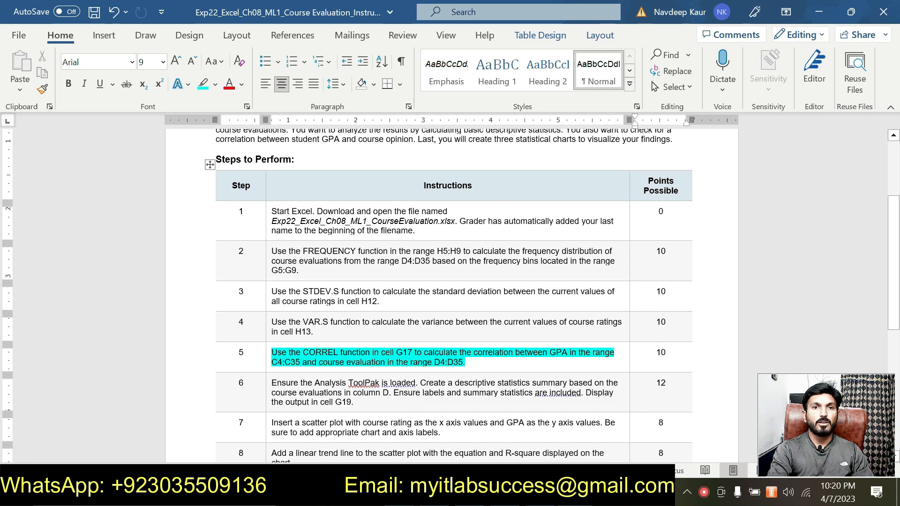
{"action": "left_click_drag", "start_coordinate": [466, 362], "coordinate": [271, 355]}
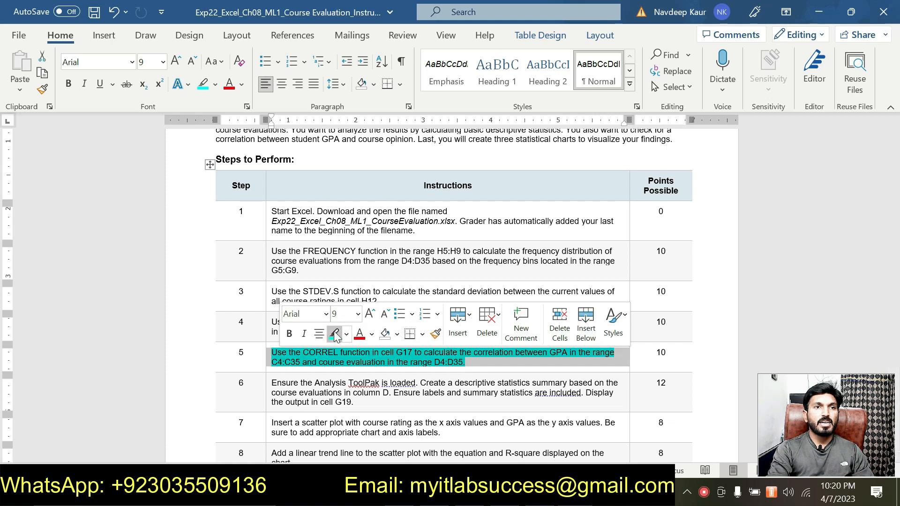
{"action": "left_click", "coordinate": [335, 333]}
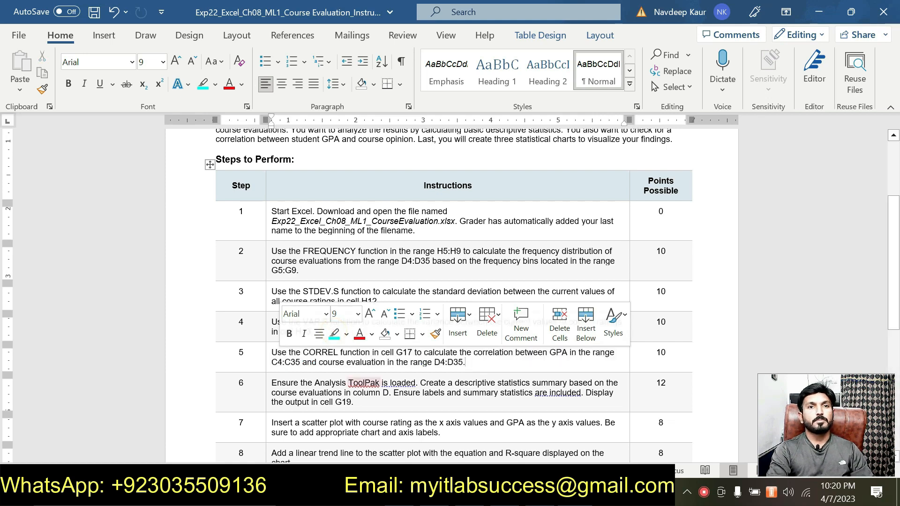
{"action": "left_click", "coordinate": [369, 405]}
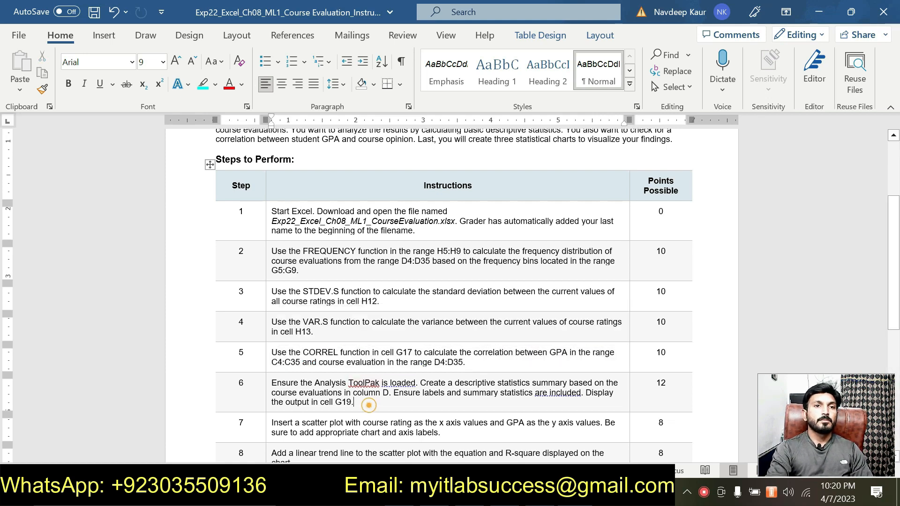
{"action": "left_click_drag", "start_coordinate": [369, 406], "coordinate": [272, 384]}
{"action": "left_click", "coordinate": [338, 362]}
{"action": "left_click", "coordinate": [376, 394]}
Step: Review the step 6 instruction on the Analysis ToolPak and the descriptive statistics summary in the steps table
{"action": "scroll", "coordinate": [376, 392], "scroll_direction": "up", "scroll_amount": 5}
{"action": "scroll", "coordinate": [376, 393], "scroll_direction": "down", "scroll_amount": 2}
{"action": "scroll", "coordinate": [379, 422], "scroll_direction": "down", "scroll_amount": 1}
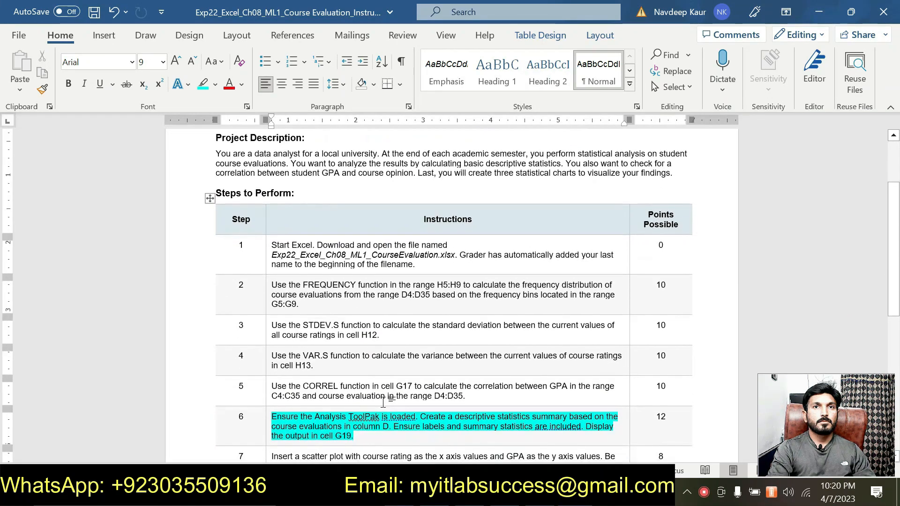
{"action": "scroll", "coordinate": [380, 422], "scroll_direction": "up", "scroll_amount": 1}
{"action": "scroll", "coordinate": [383, 402], "scroll_direction": "down", "scroll_amount": 1}
{"action": "scroll", "coordinate": [384, 402], "scroll_direction": "up", "scroll_amount": 1}
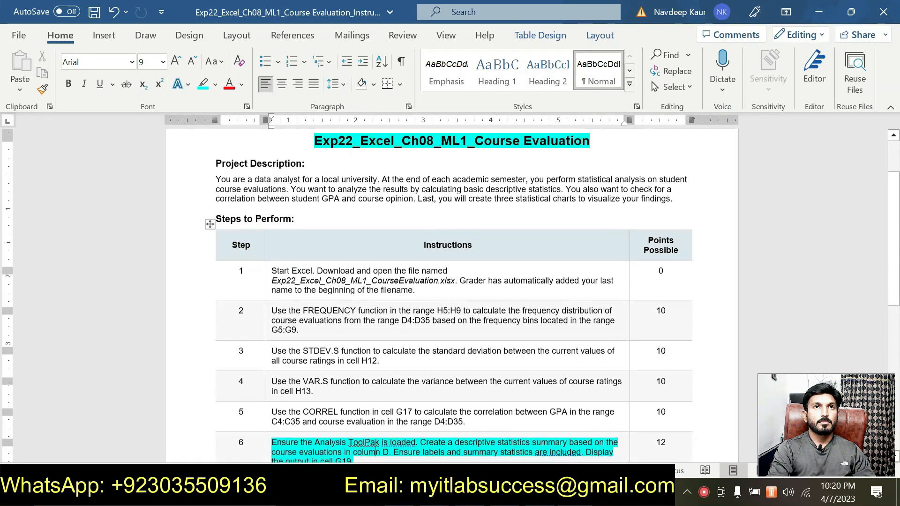
{"action": "scroll", "coordinate": [382, 404], "scroll_direction": "down", "scroll_amount": 1}
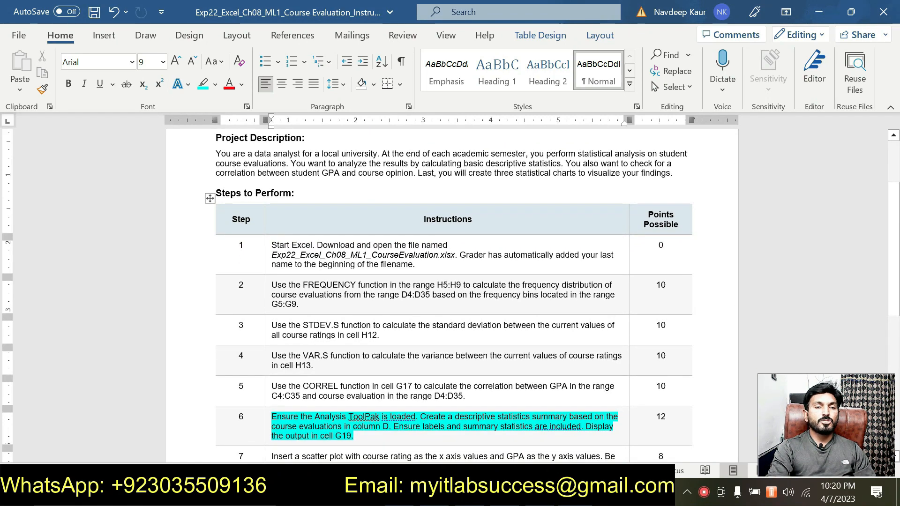
{"action": "scroll", "coordinate": [450, 295], "scroll_direction": "down", "scroll_amount": 1}
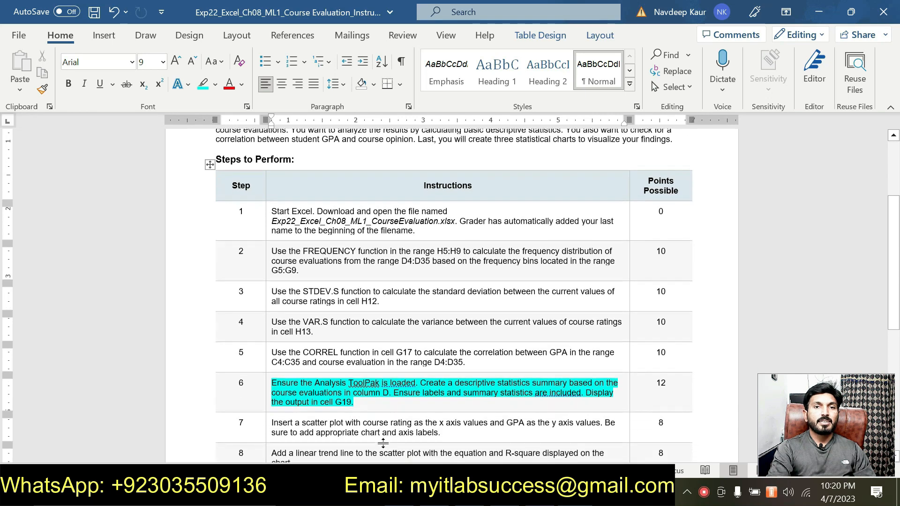
{"action": "scroll", "coordinate": [450, 296], "scroll_direction": "down", "scroll_amount": 2}
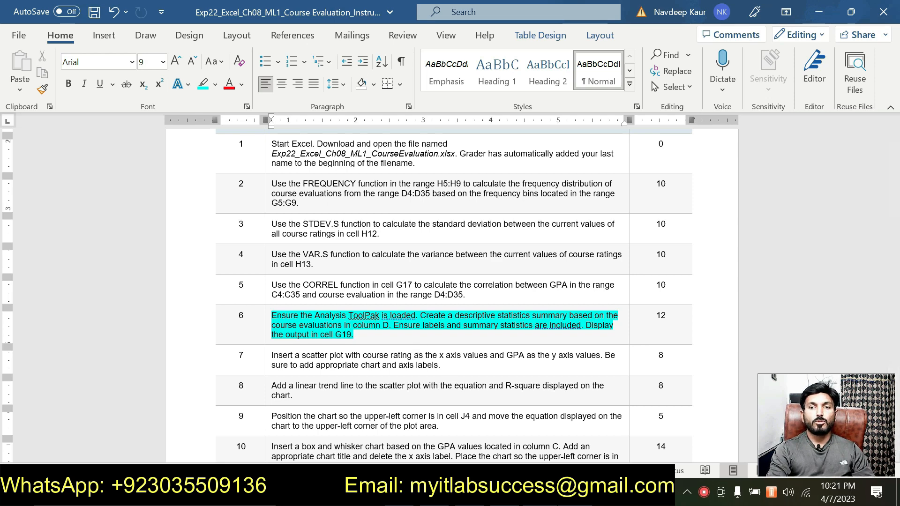
Step: Switch to Excel, open the Descriptive Statistics tool from Data Analysis and move its dialog clear of the data columns
{"action": "key", "text": "alt+Tab"}
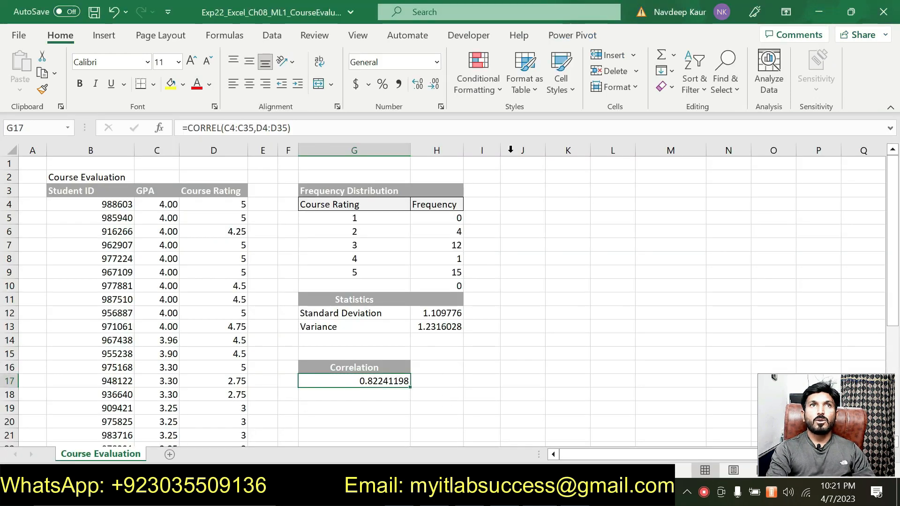
{"action": "left_click", "coordinate": [281, 41]}
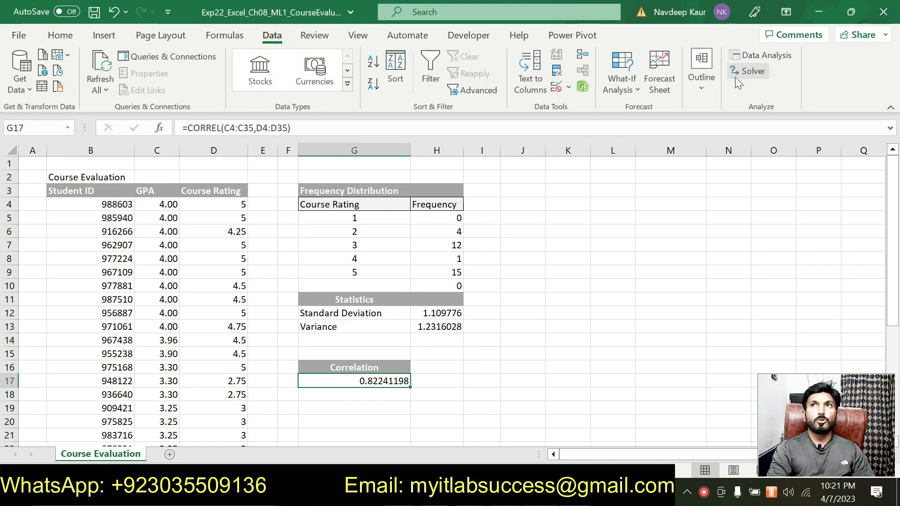
{"action": "left_click", "coordinate": [753, 55]}
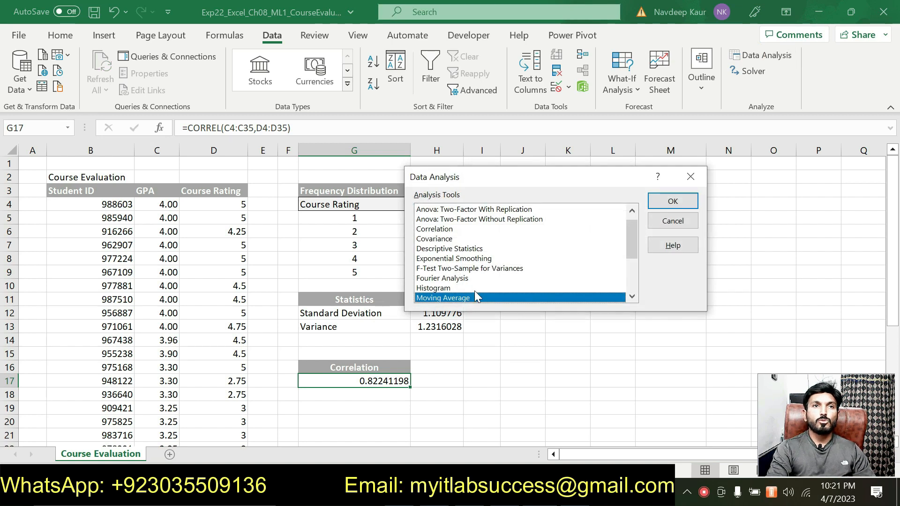
{"action": "left_click", "coordinate": [430, 250]}
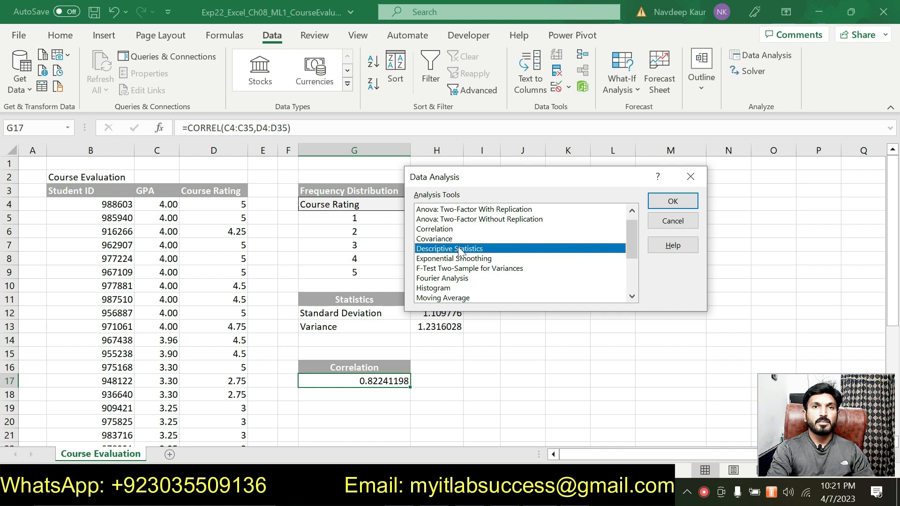
{"action": "left_click", "coordinate": [666, 197]}
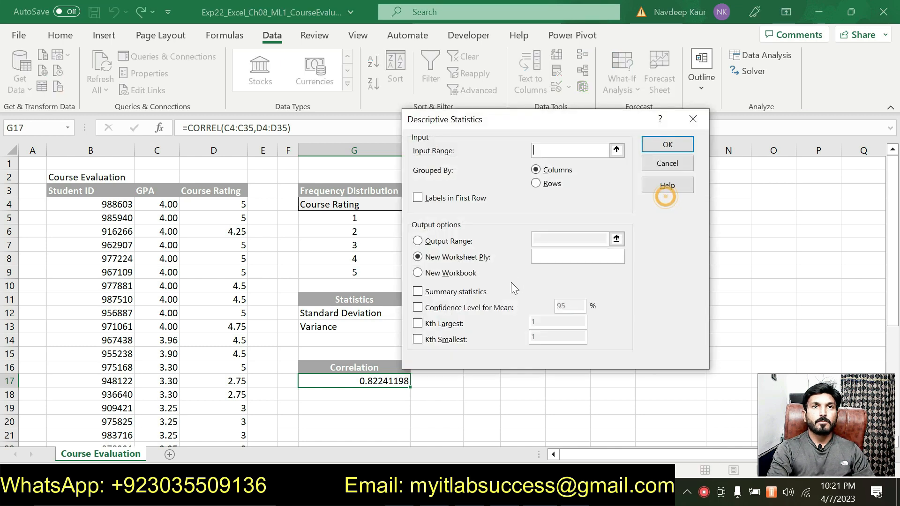
{"action": "left_click_drag", "start_coordinate": [500, 119], "coordinate": [474, 163]}
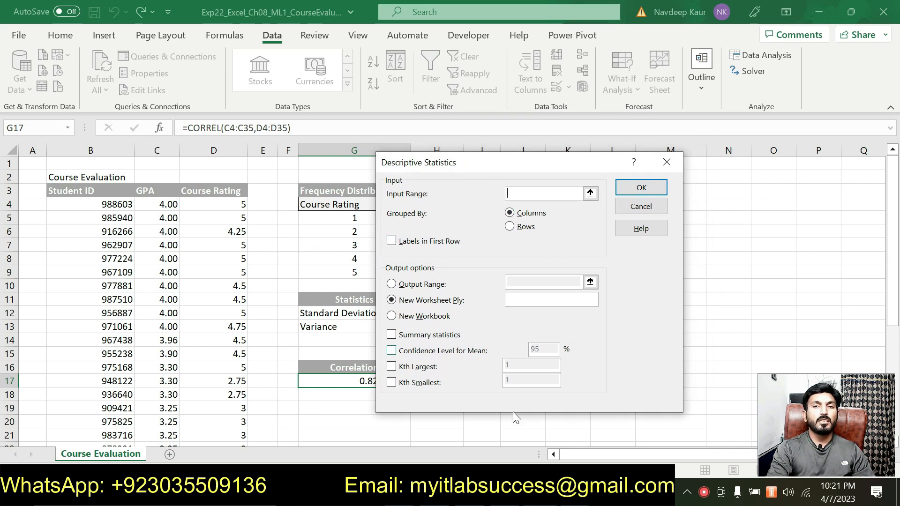
Step: Check the source column for step 6 in Word and set the Descriptive Statistics input range in Excel to $D$4:$D$35
{"action": "key", "text": "alt+Tab"}
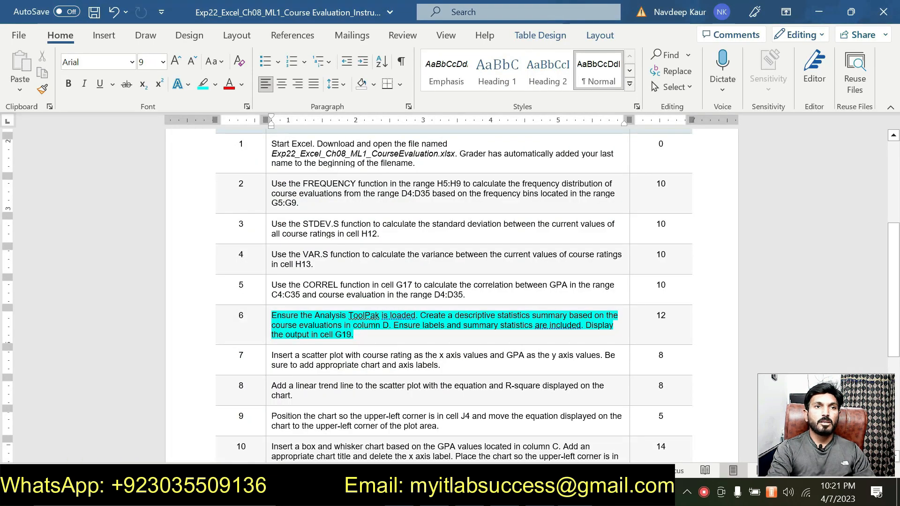
{"action": "left_click_drag", "start_coordinate": [384, 327], "coordinate": [353, 326]}
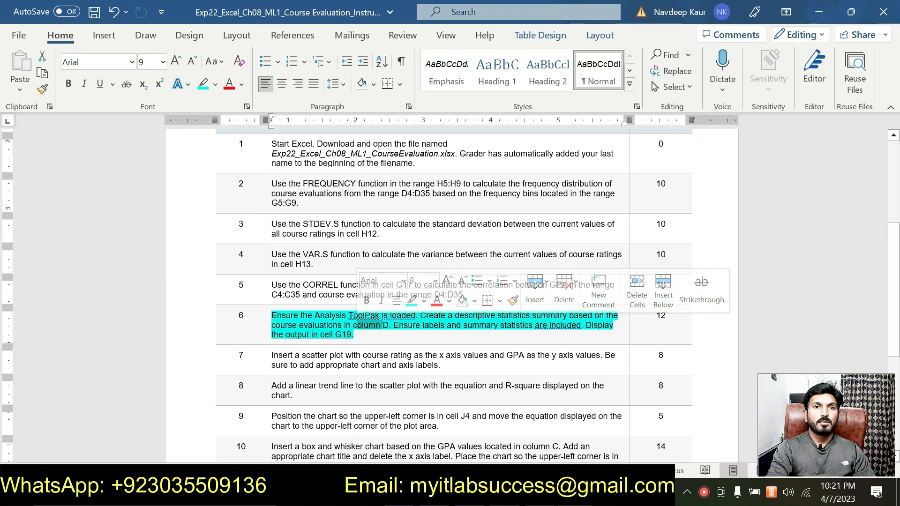
{"action": "key", "text": "alt+Tab"}
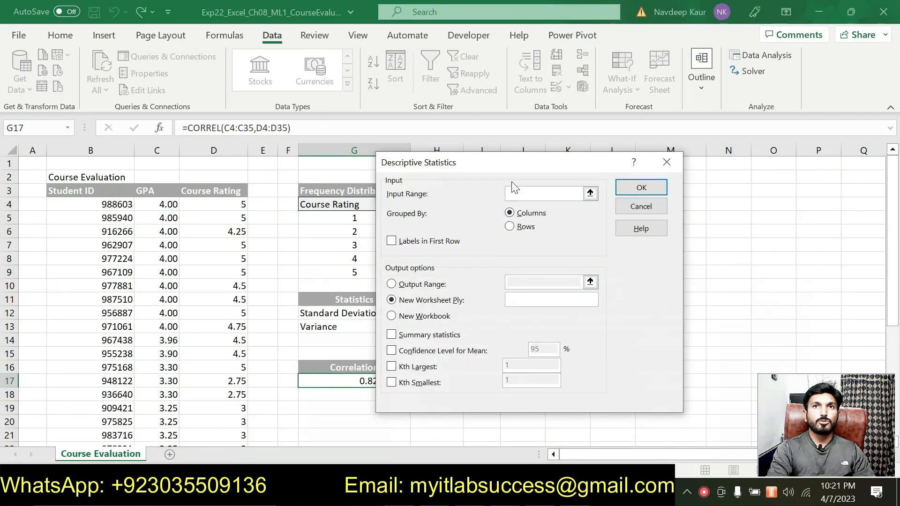
{"action": "left_click_drag", "start_coordinate": [231, 202], "coordinate": [241, 422]}
{"action": "left_click_drag", "start_coordinate": [229, 464], "coordinate": [238, 409]}
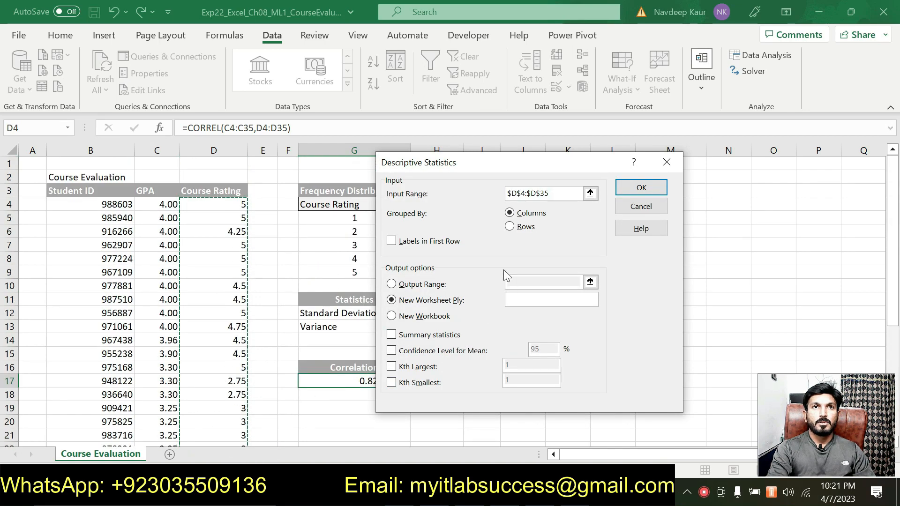
Step: Check step 6 in Word, then enable Labels in First Row, Summary statistics and Output Range for Descriptive Statistics in Excel
{"action": "key", "text": "alt+Tab"}
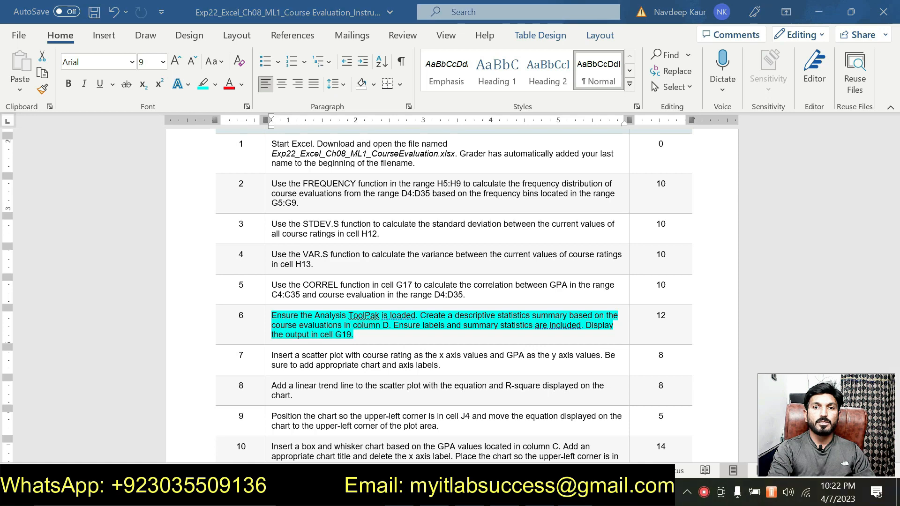
{"action": "key", "text": "alt+Tab"}
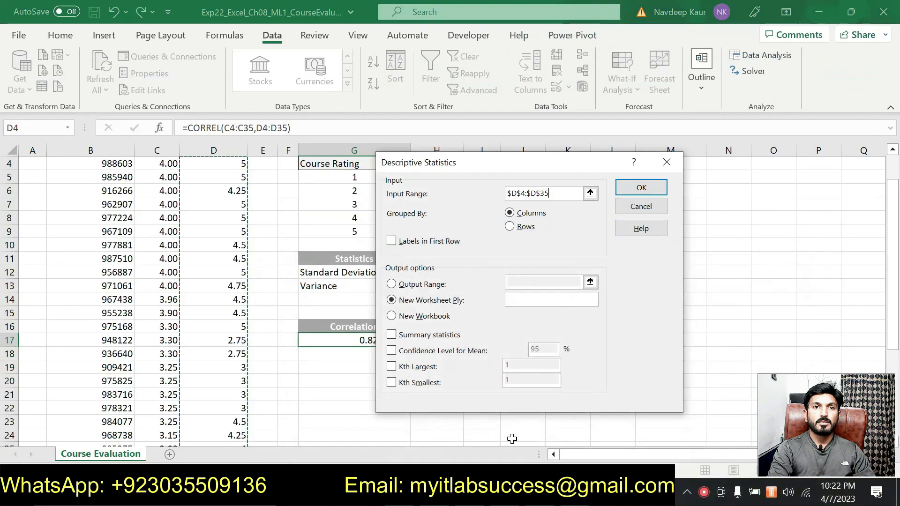
{"action": "left_click", "coordinate": [392, 242]}
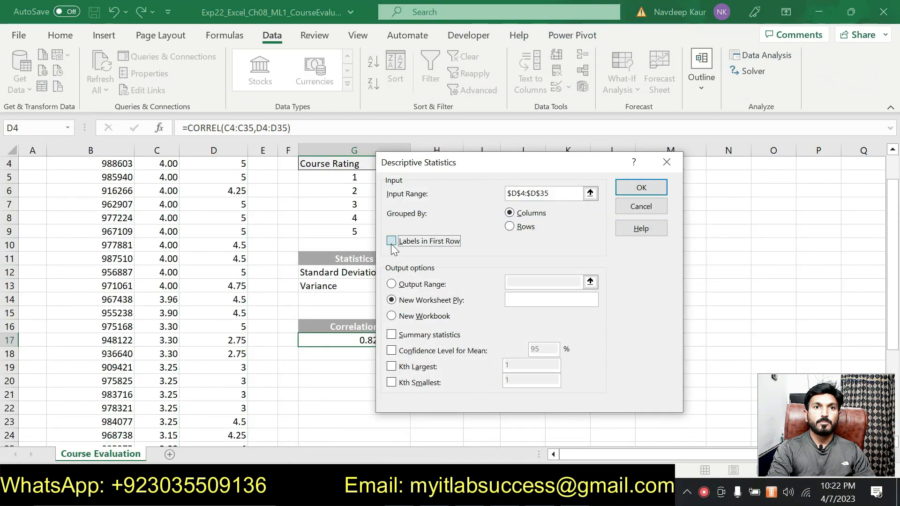
{"action": "left_click", "coordinate": [392, 336]}
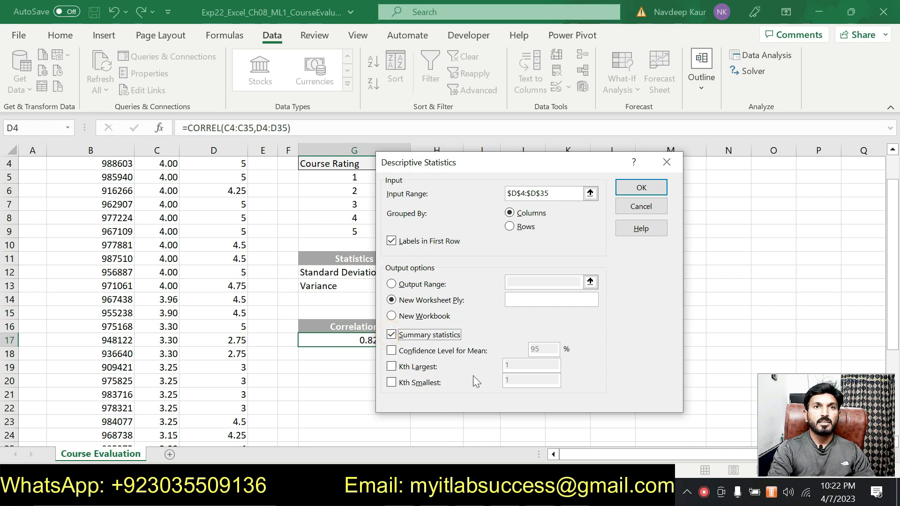
{"action": "left_click", "coordinate": [392, 284]}
{"action": "key", "text": "Escape"}
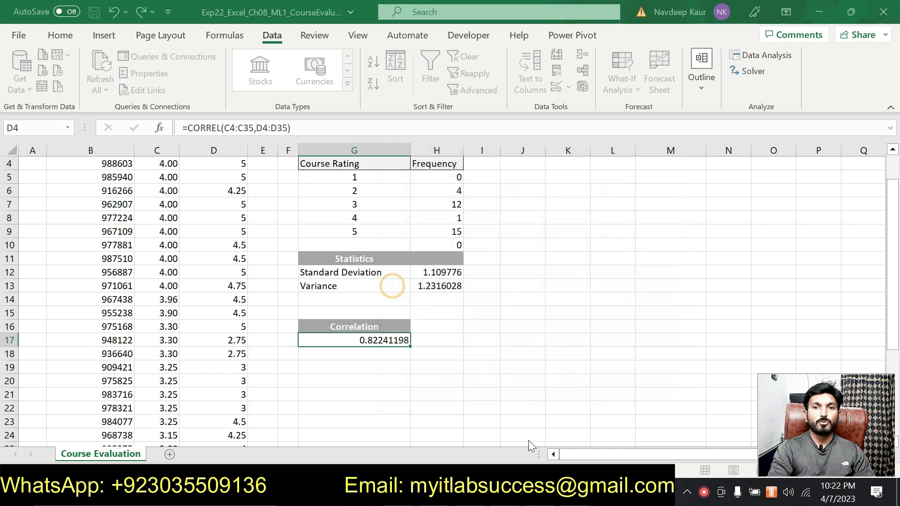
Step: Check the output location for step 6 in Word and set the Descriptive Statistics output range in Excel to $G$19
{"action": "key", "text": "alt+Tab"}
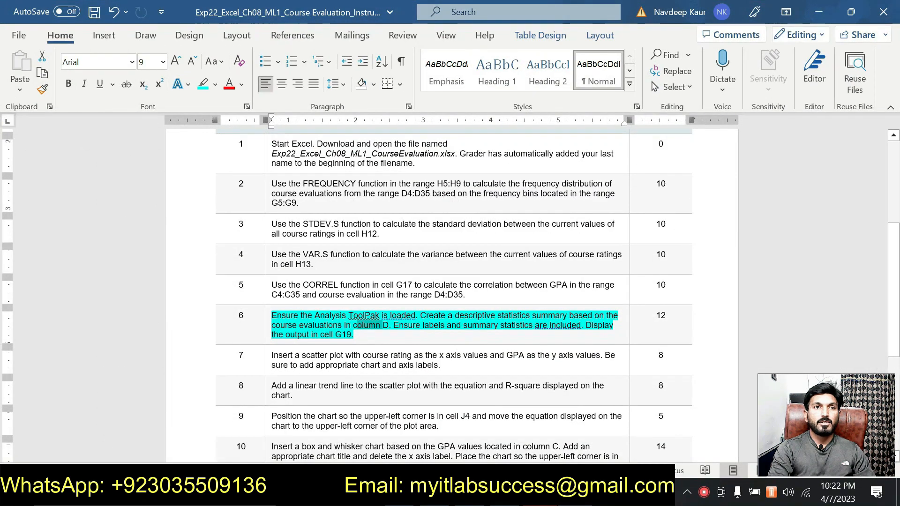
{"action": "key", "text": "alt+Tab"}
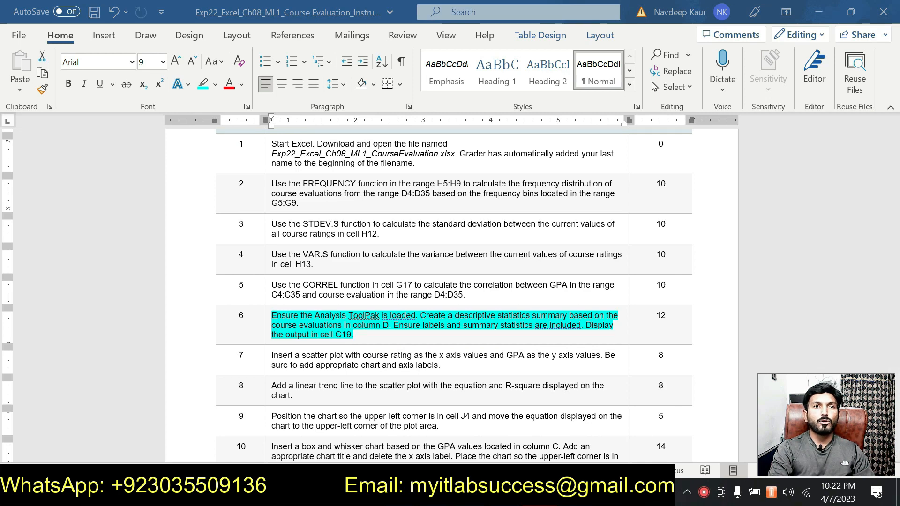
{"action": "key", "text": "alt+Tab"}
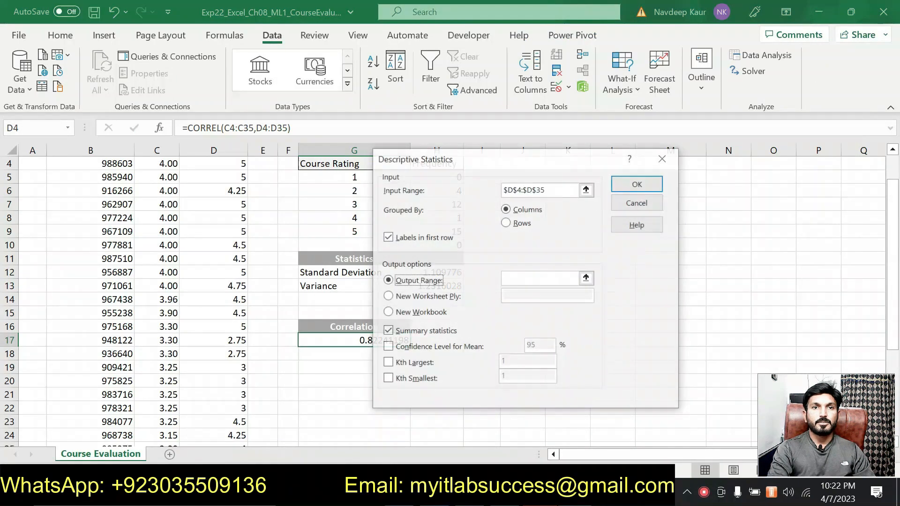
{"action": "left_click_drag", "start_coordinate": [453, 162], "coordinate": [509, 170]}
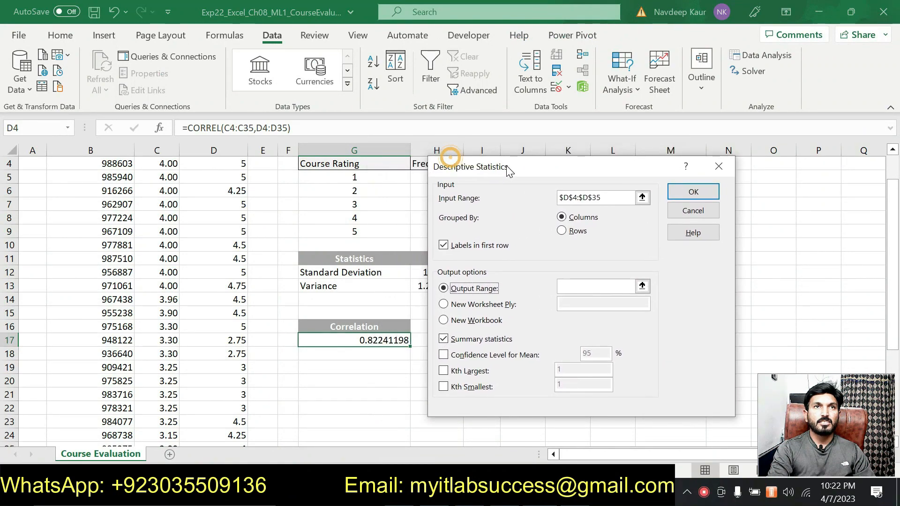
{"action": "left_click", "coordinate": [576, 286]}
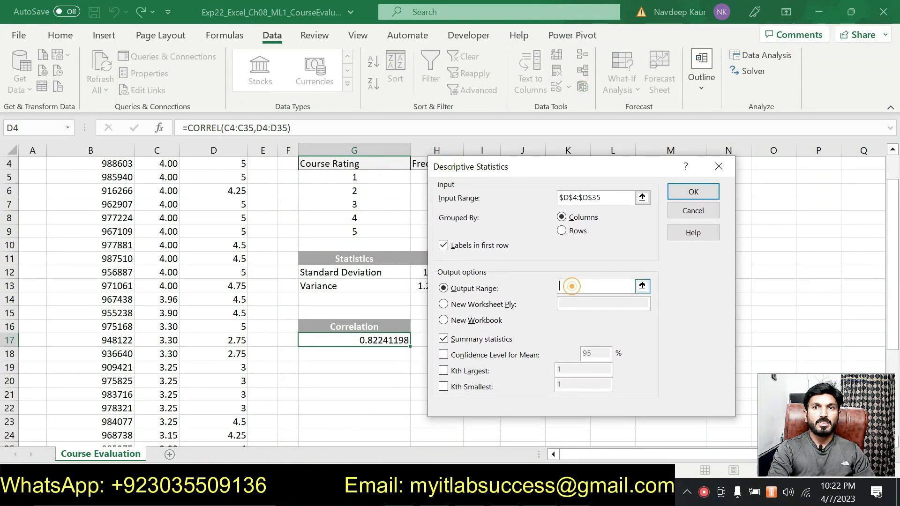
{"action": "left_click", "coordinate": [342, 366]}
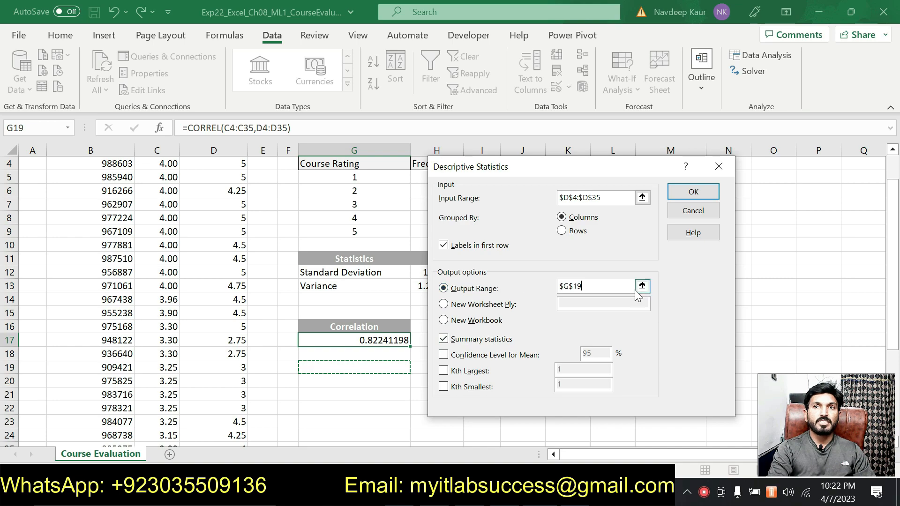
Step: Recheck the step 6 requirements in Word, return to Excel and generate the descriptive statistics summary
{"action": "key", "text": "alt+Tab"}
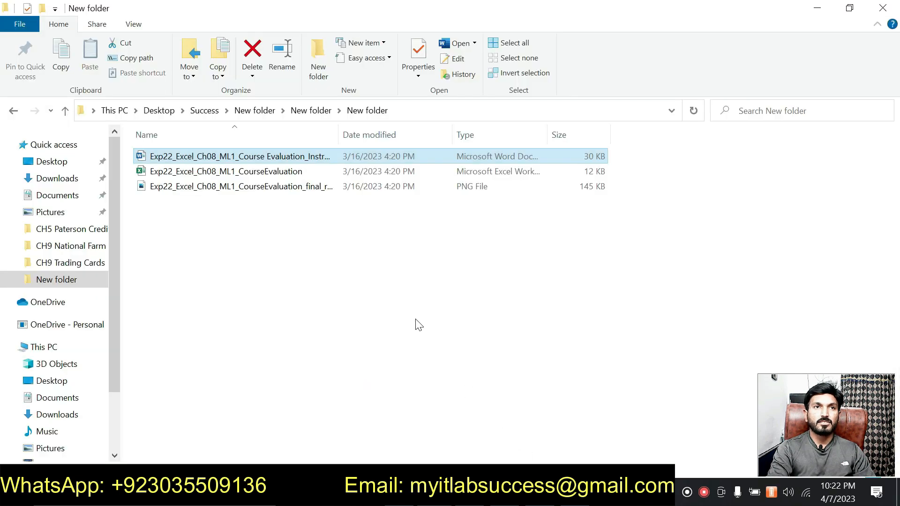
{"action": "key", "text": "alt+Tab"}
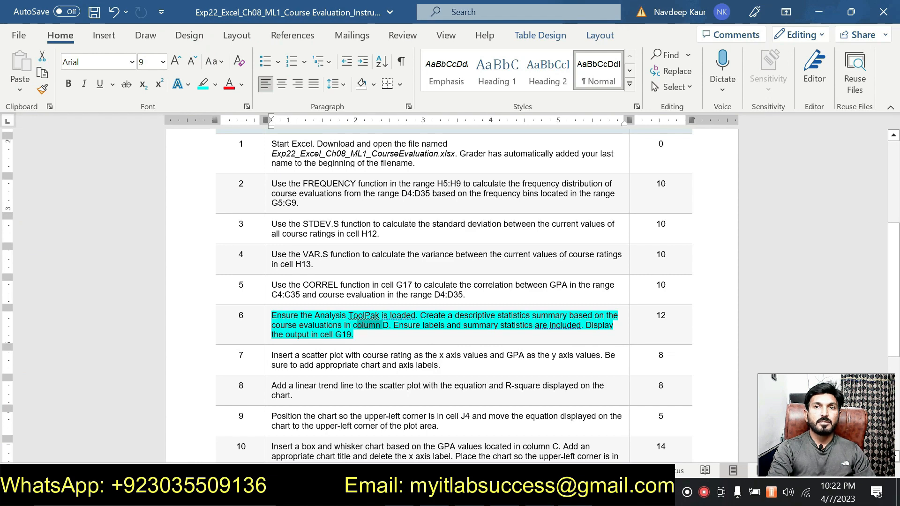
{"action": "key", "text": "alt+Tab"}
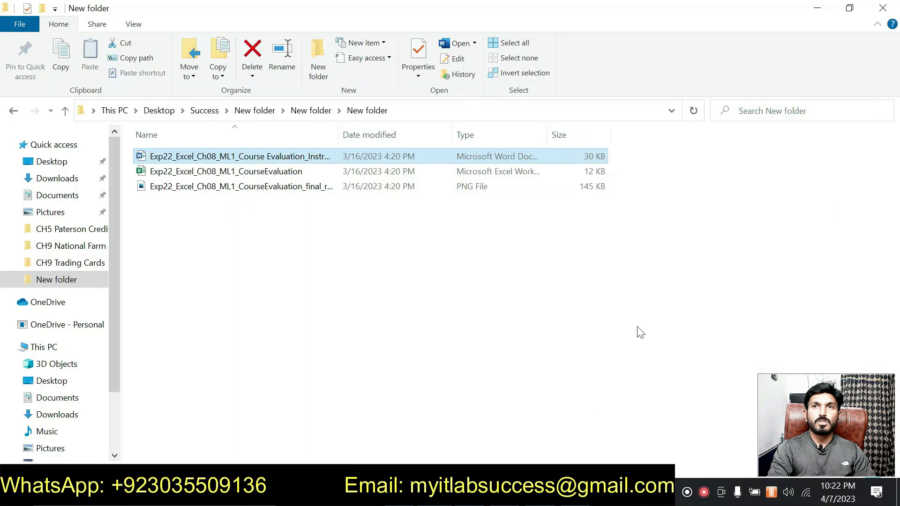
{"action": "key", "text": "alt+Tab"}
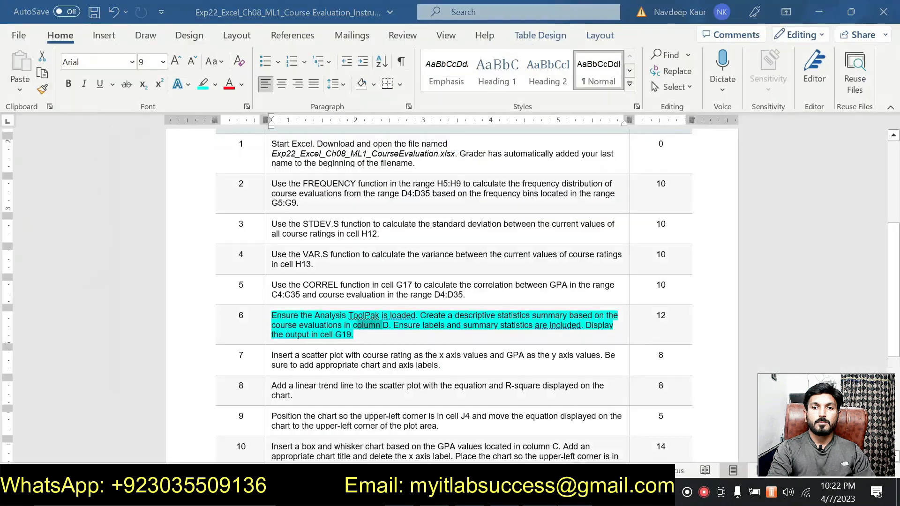
{"action": "key", "text": "alt+Tab"}
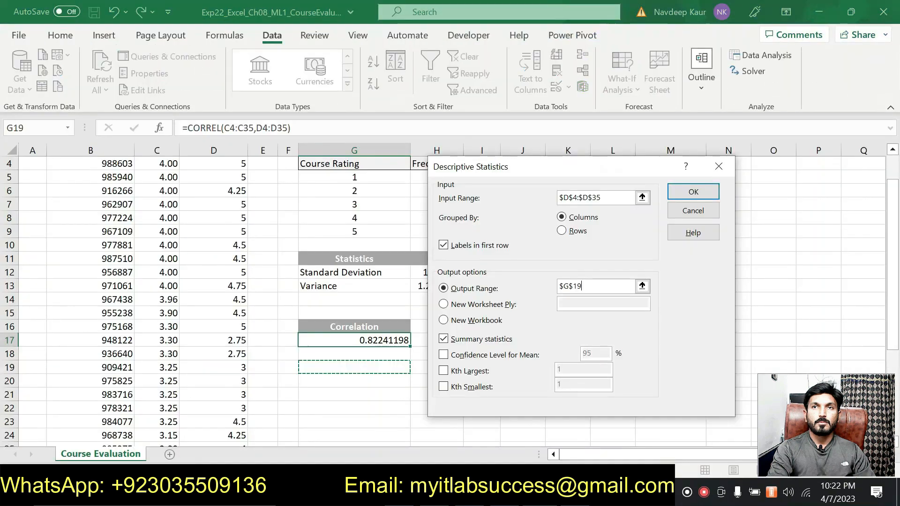
{"action": "left_click", "coordinate": [678, 191]}
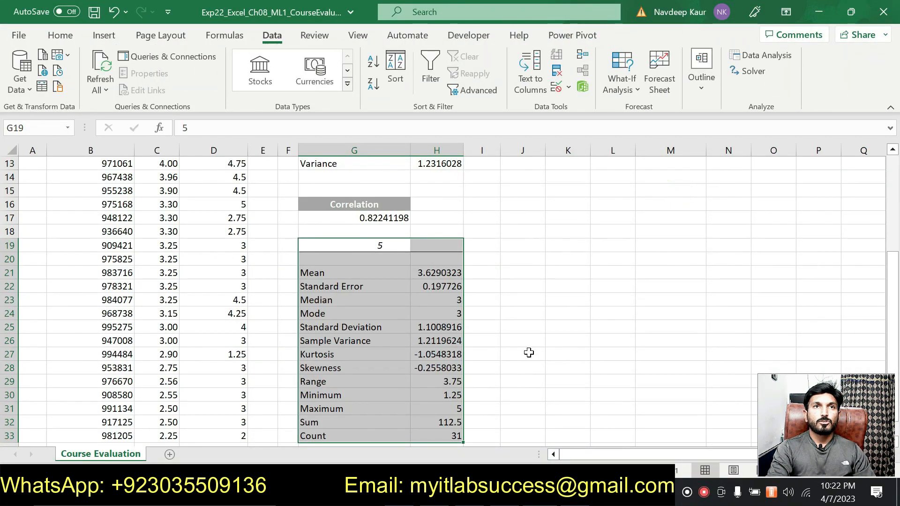
Step: Examine the generated descriptive statistics summary in columns G and H against the statistics above it
{"action": "left_click", "coordinate": [528, 353]}
{"action": "scroll", "coordinate": [529, 352], "scroll_direction": "down", "scroll_amount": 2}
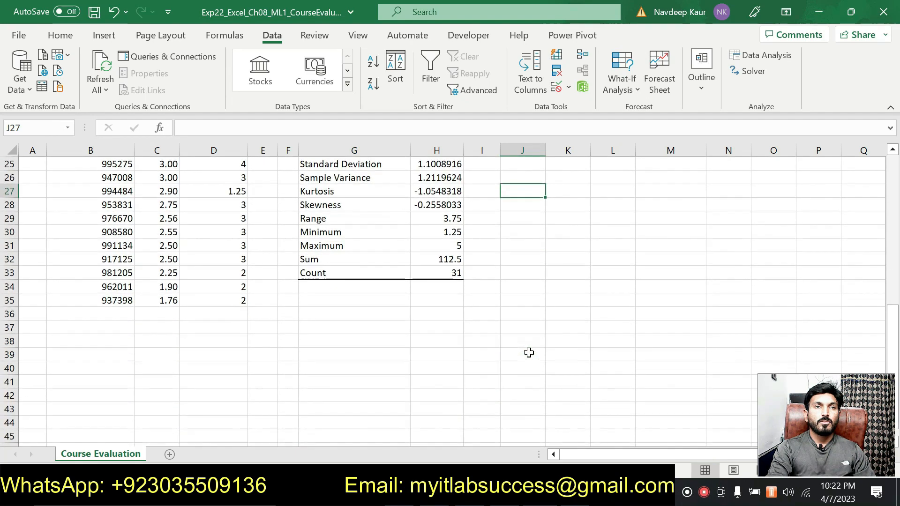
{"action": "scroll", "coordinate": [529, 352], "scroll_direction": "up", "scroll_amount": 2}
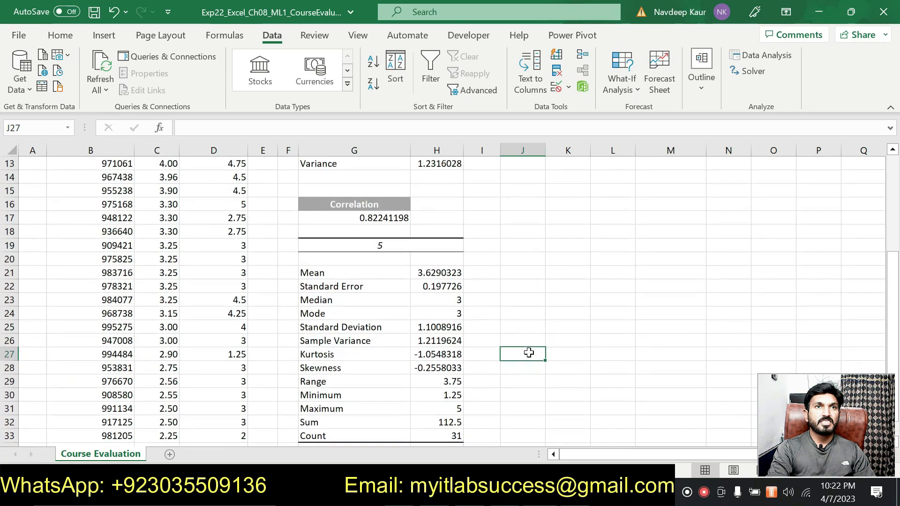
{"action": "scroll", "coordinate": [529, 353], "scroll_direction": "up", "scroll_amount": 3}
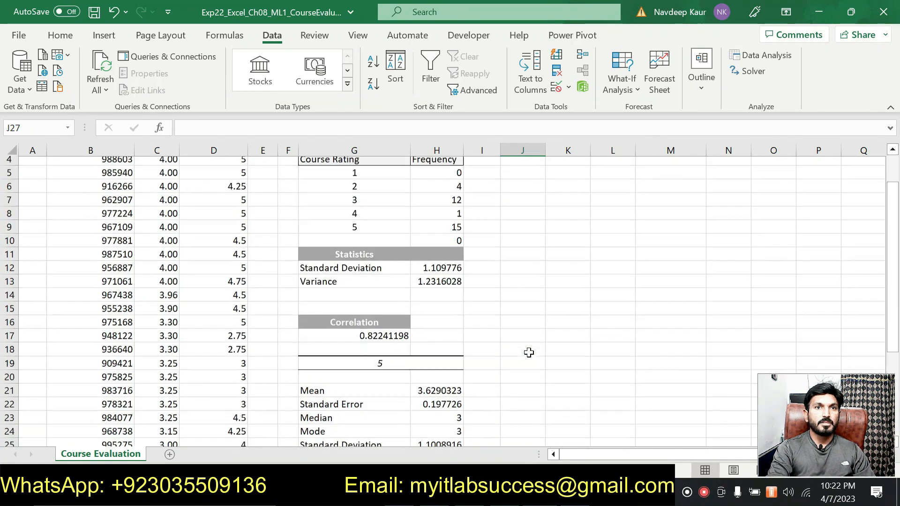
{"action": "scroll", "coordinate": [529, 353], "scroll_direction": "down", "scroll_amount": 2}
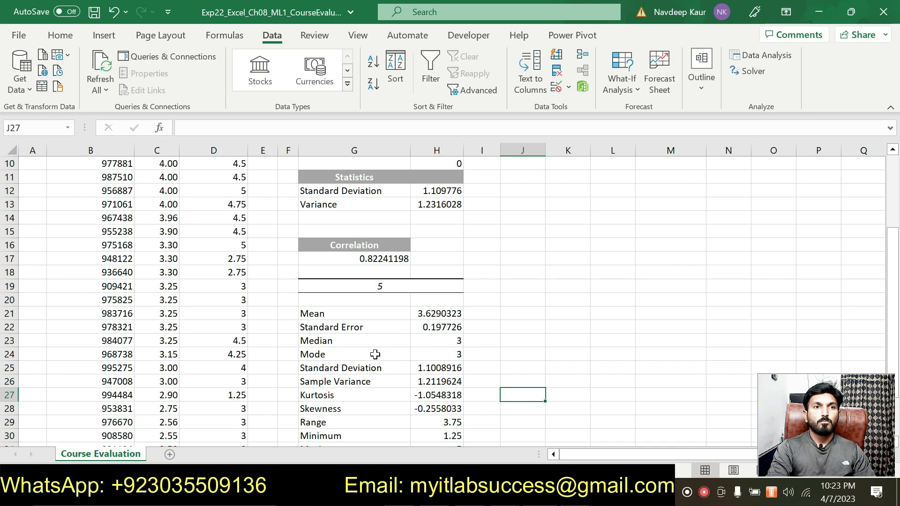
{"action": "scroll", "coordinate": [370, 353], "scroll_direction": "down", "scroll_amount": 1}
{"action": "scroll", "coordinate": [378, 335], "scroll_direction": "up", "scroll_amount": 2}
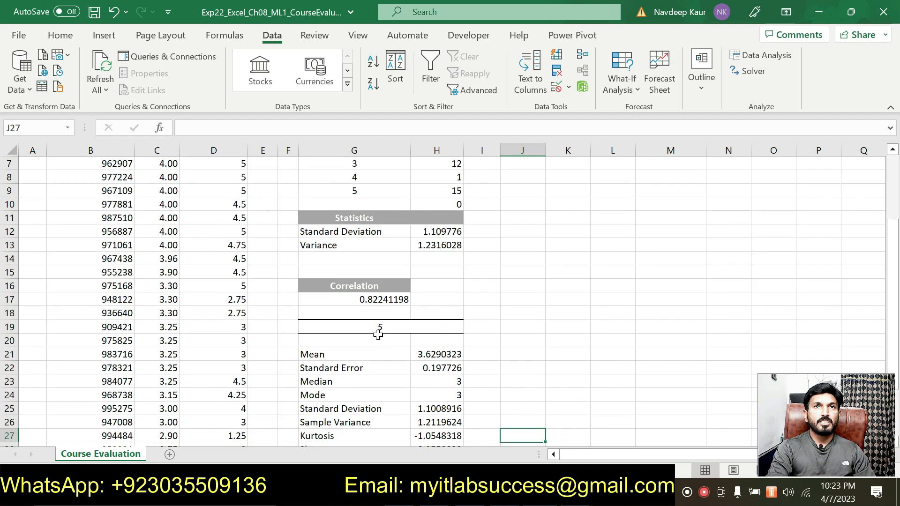
{"action": "scroll", "coordinate": [377, 334], "scroll_direction": "down", "scroll_amount": 2}
{"action": "scroll", "coordinate": [377, 334], "scroll_direction": "up", "scroll_amount": 1}
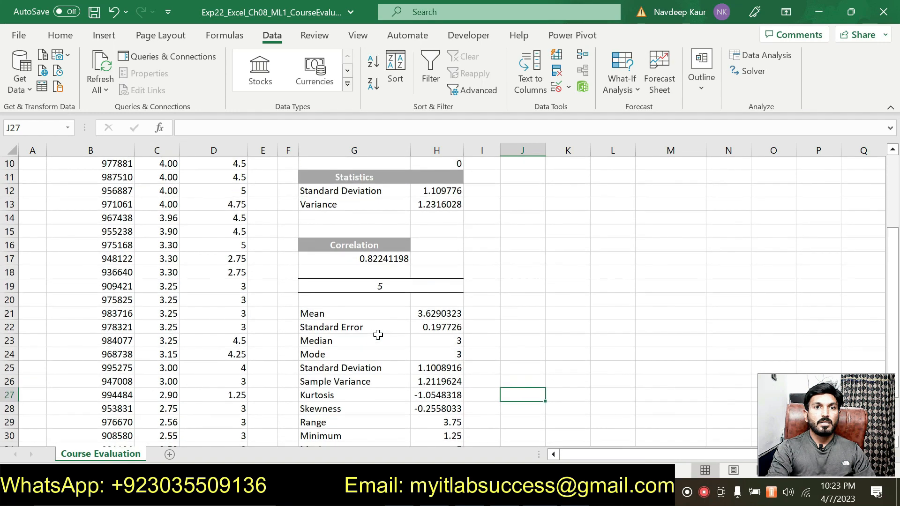
Step: Compare the summary's standard deviation and sample variance with the STDEV.S and VAR.S results in H12 and H13
{"action": "left_click", "coordinate": [386, 368]}
{"action": "left_click", "coordinate": [429, 366]}
{"action": "scroll", "coordinate": [429, 356], "scroll_direction": "up", "scroll_amount": 1}
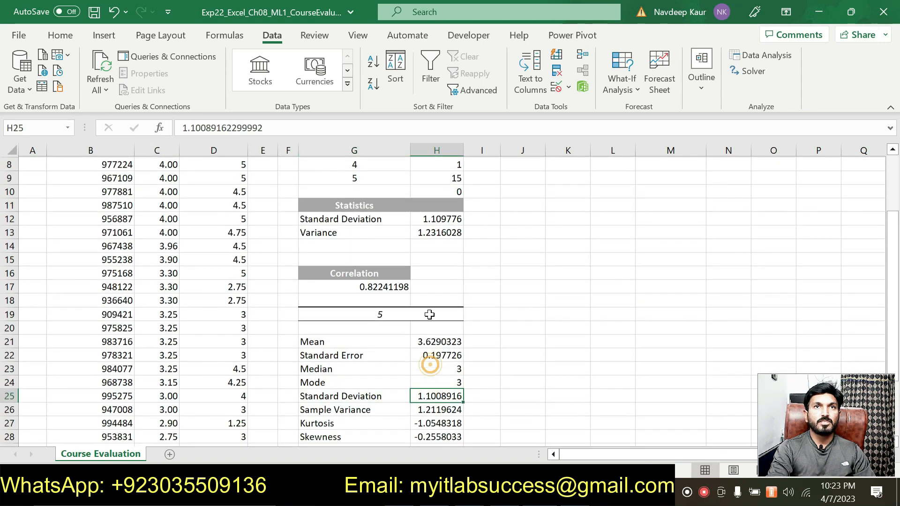
{"action": "left_click", "coordinate": [441, 231]}
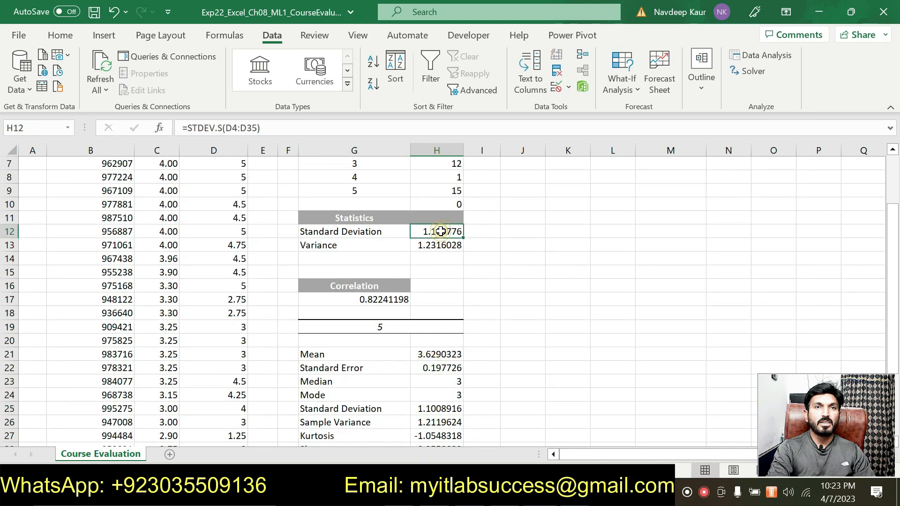
{"action": "scroll", "coordinate": [441, 232], "scroll_direction": "down", "scroll_amount": 2}
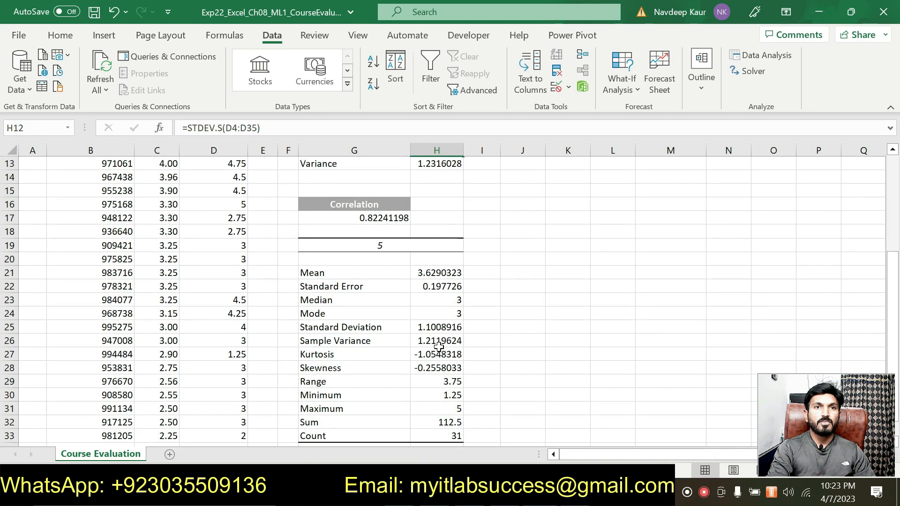
{"action": "scroll", "coordinate": [437, 349], "scroll_direction": "up", "scroll_amount": 2}
{"action": "left_click", "coordinate": [438, 247]}
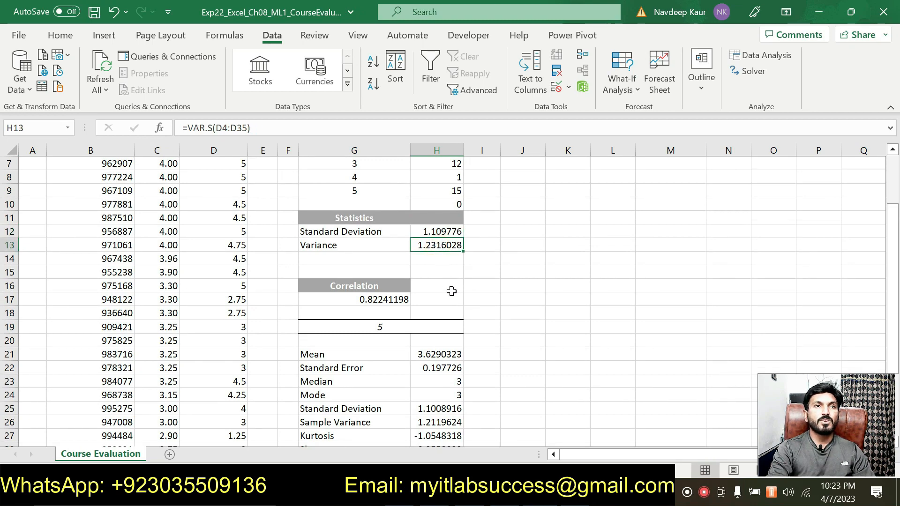
{"action": "scroll", "coordinate": [453, 291], "scroll_direction": "down", "scroll_amount": 2}
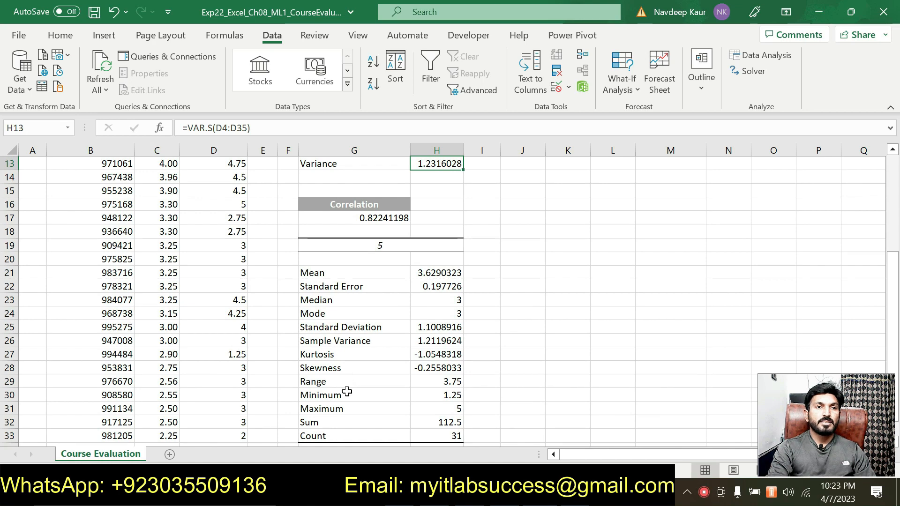
{"action": "scroll", "coordinate": [352, 410], "scroll_direction": "down", "scroll_amount": 1}
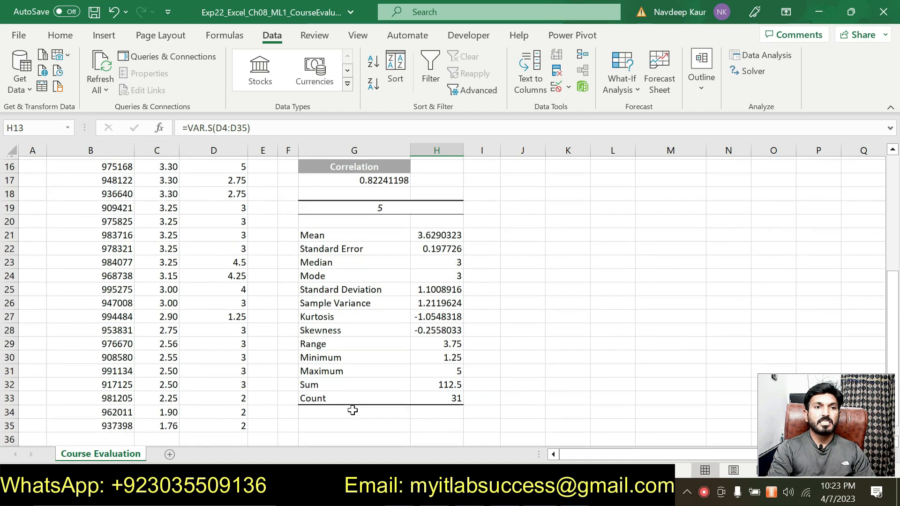
{"action": "scroll", "coordinate": [355, 407], "scroll_direction": "up", "scroll_amount": 1}
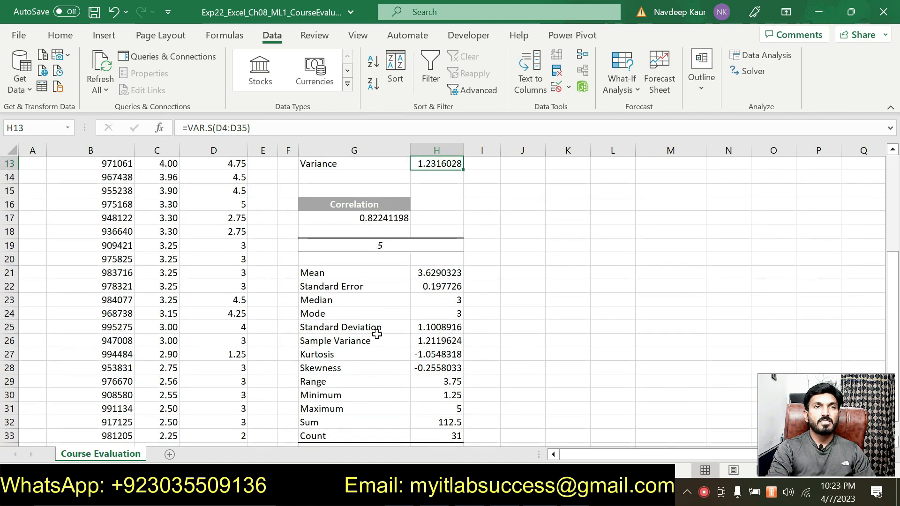
{"action": "scroll", "coordinate": [321, 300], "scroll_direction": "up", "scroll_amount": 1}
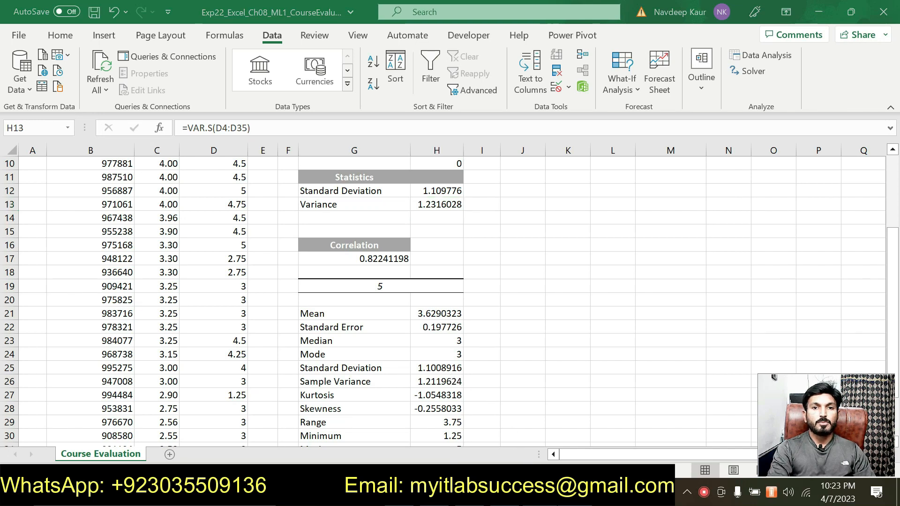
Step: Switch to the Word instructions, clear the highlight from the step 6 text and look over the steps that follow
{"action": "key", "text": "alt+Tab"}
{"action": "left_click_drag", "start_coordinate": [354, 334], "coordinate": [272, 315]}
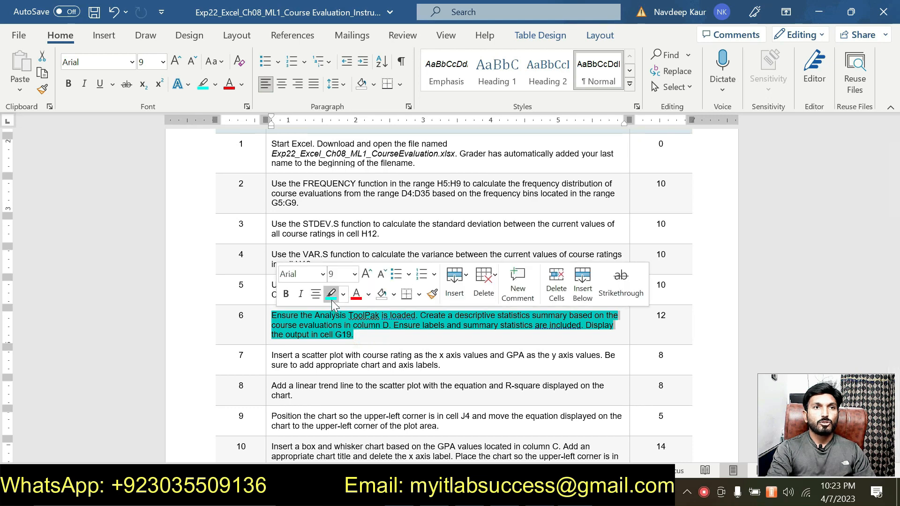
{"action": "left_click", "coordinate": [331, 294]}
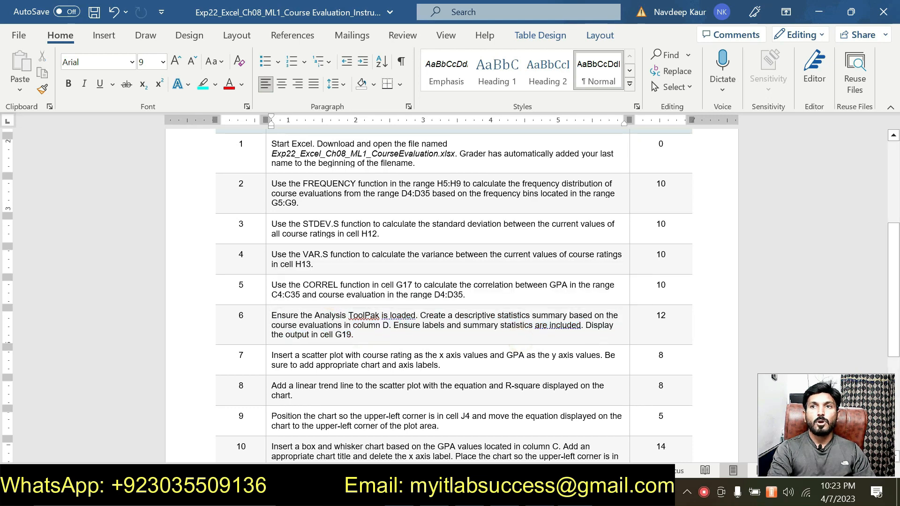
{"action": "left_click", "coordinate": [670, 315]}
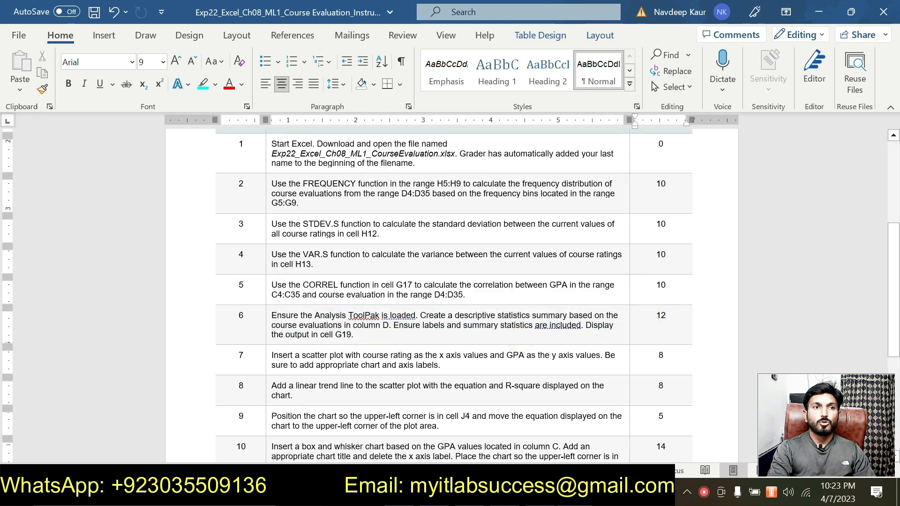
{"action": "scroll", "coordinate": [454, 295], "scroll_direction": "down", "scroll_amount": 3}
{"action": "scroll", "coordinate": [454, 295], "scroll_direction": "up", "scroll_amount": 2}
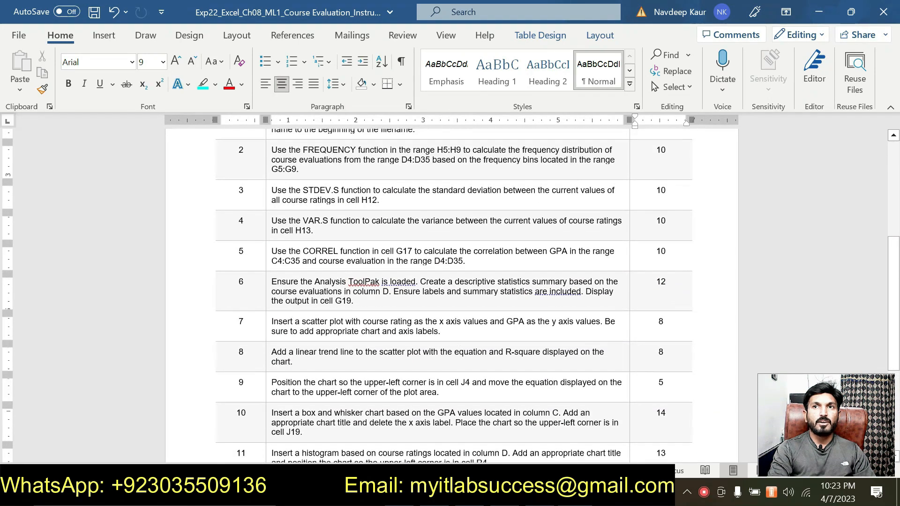
Step: Append "=52" to the step 6 points value so it reads 12=52, and highlight that entry in turquoise
{"action": "scroll", "coordinate": [454, 295], "scroll_direction": "up", "scroll_amount": 1}
{"action": "type", "text": "=52"}
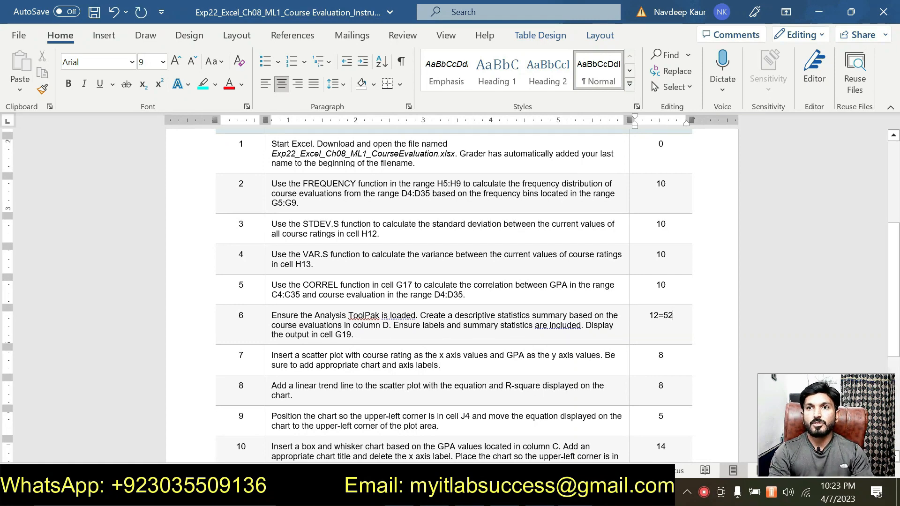
{"action": "double_click", "coordinate": [676, 316]}
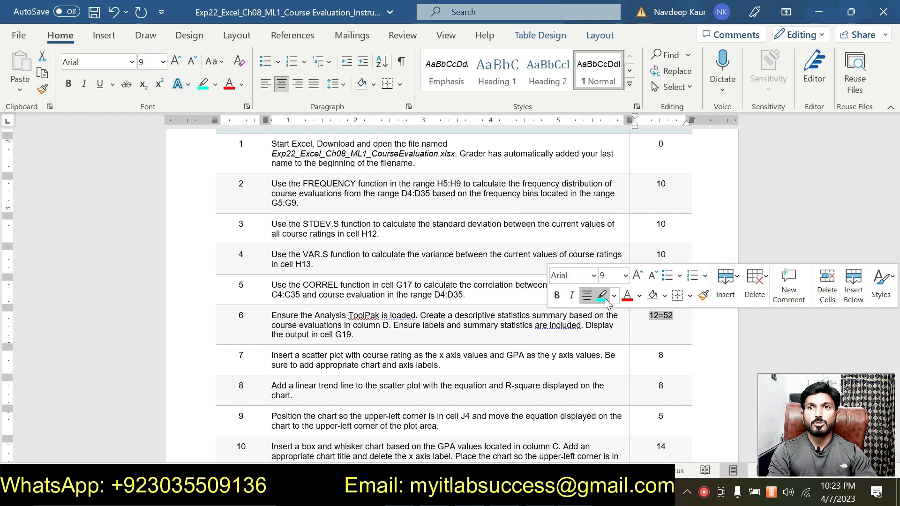
{"action": "left_click", "coordinate": [603, 296]}
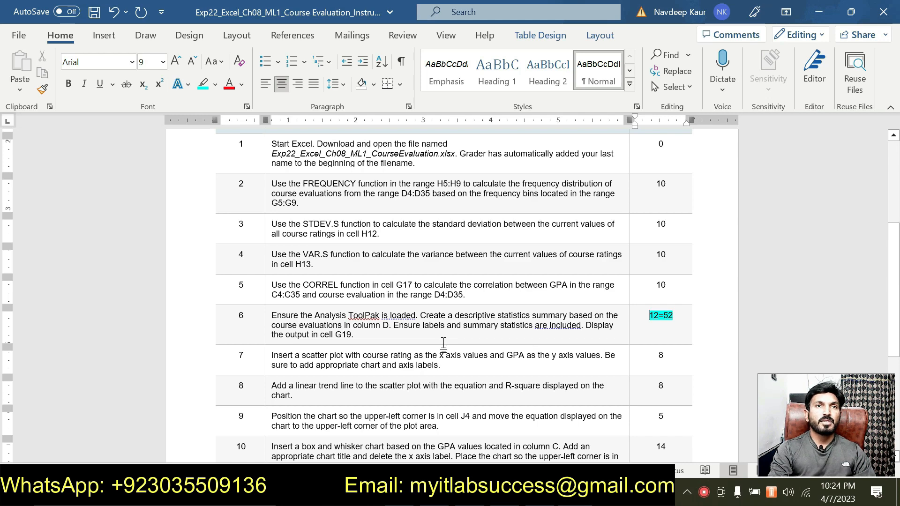
Step: Review the project description and the completed steps, and read the remaining chart instructions in steps 7 to 12
{"action": "scroll", "coordinate": [444, 344], "scroll_direction": "up", "scroll_amount": 1}
{"action": "scroll", "coordinate": [443, 343], "scroll_direction": "down", "scroll_amount": 1}
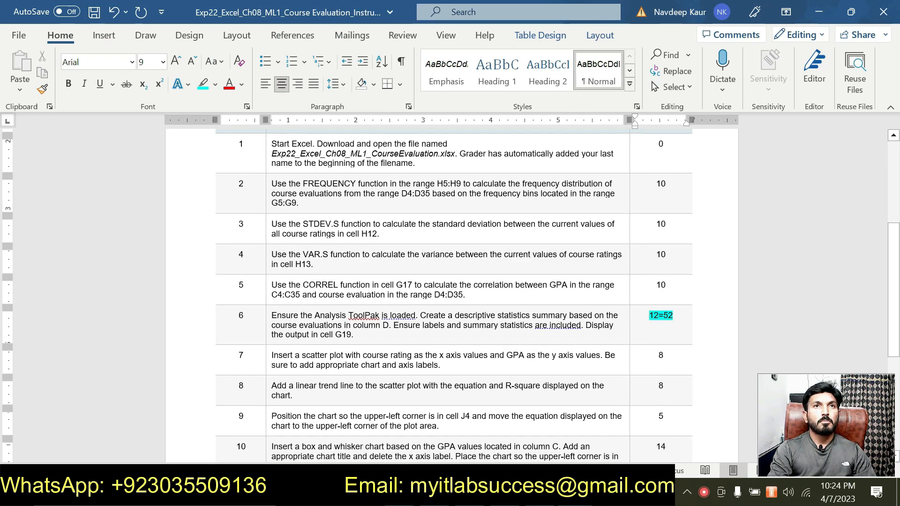
{"action": "scroll", "coordinate": [450, 295], "scroll_direction": "up", "scroll_amount": 4}
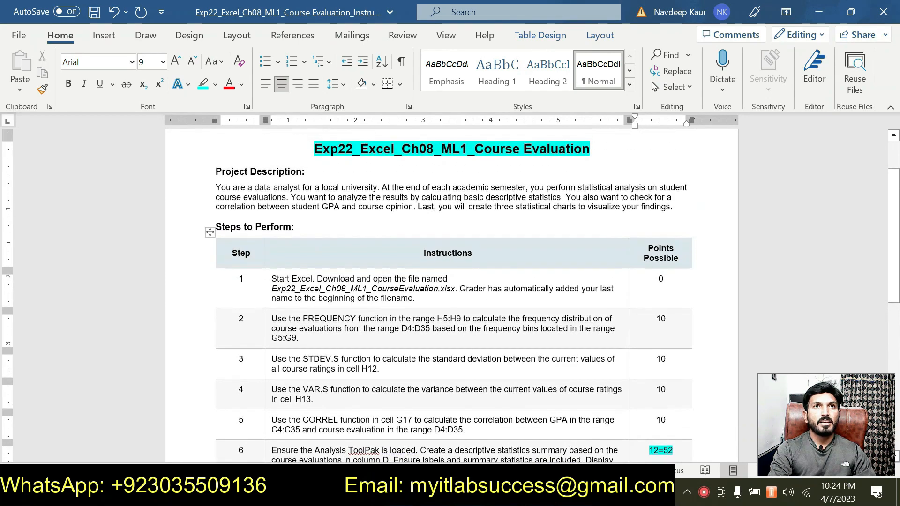
{"action": "scroll", "coordinate": [450, 295], "scroll_direction": "down", "scroll_amount": 1}
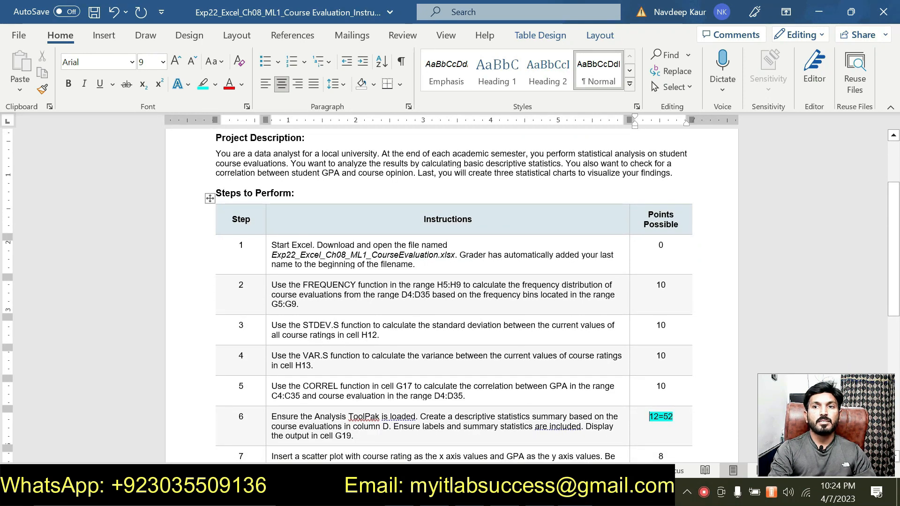
{"action": "scroll", "coordinate": [450, 296], "scroll_direction": "down", "scroll_amount": 1}
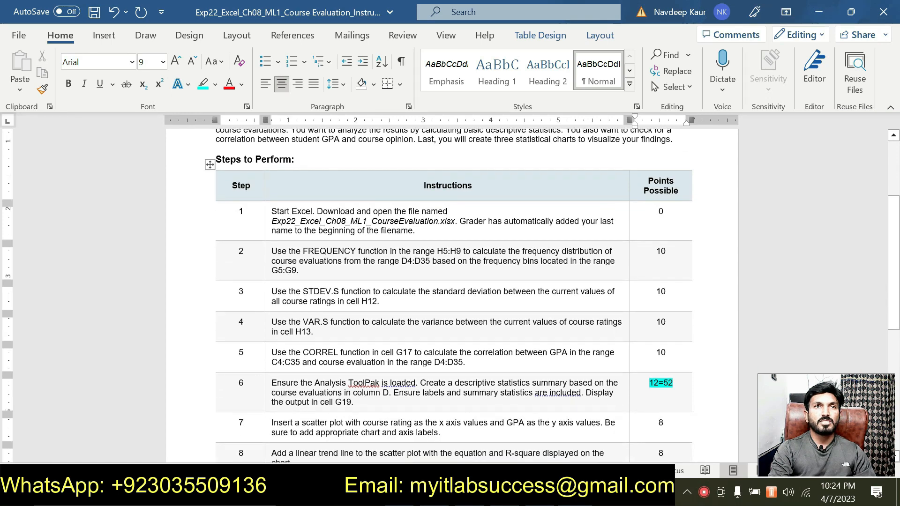
{"action": "scroll", "coordinate": [522, 367], "scroll_direction": "down", "scroll_amount": 1}
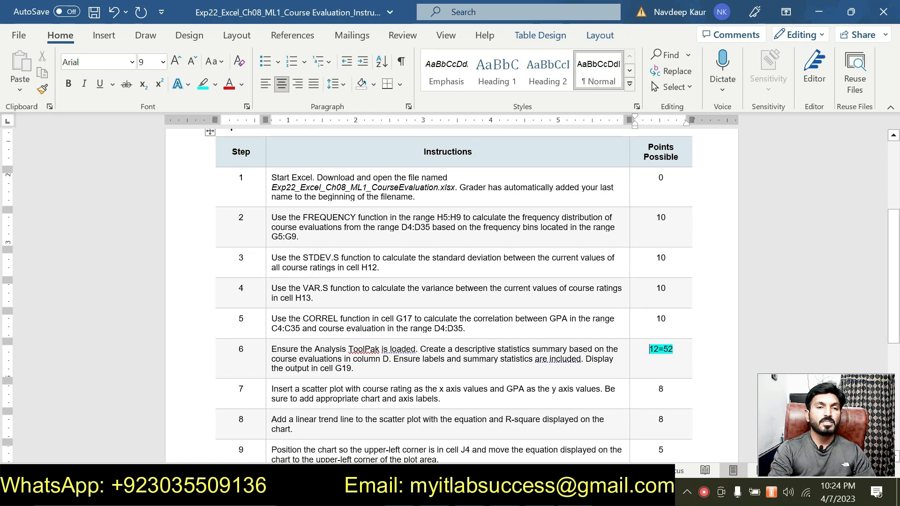
{"action": "scroll", "coordinate": [454, 296], "scroll_direction": "down", "scroll_amount": 4}
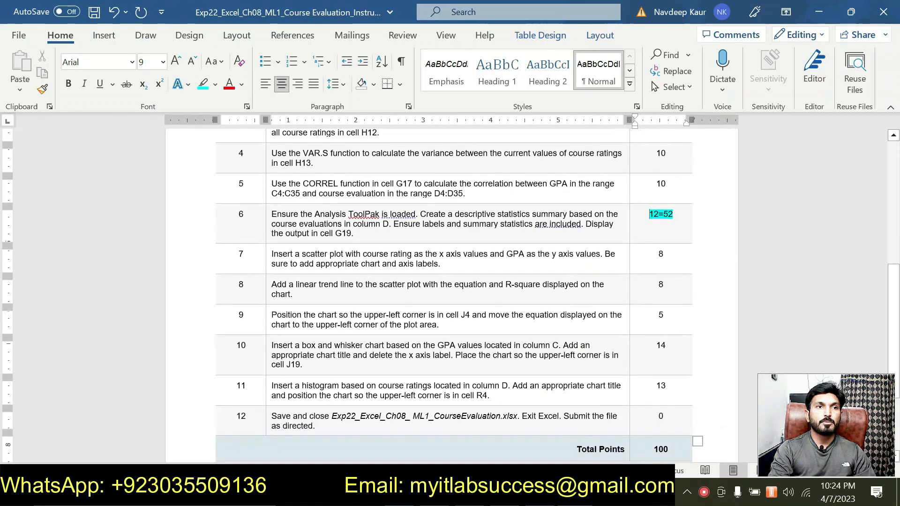
{"action": "left_click", "coordinate": [393, 255]}
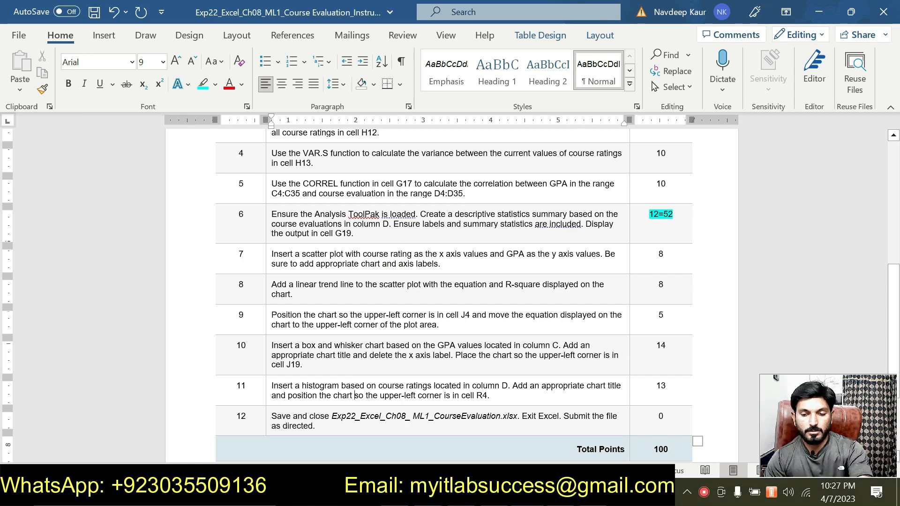
{"action": "left_click", "coordinate": [814, 70]}
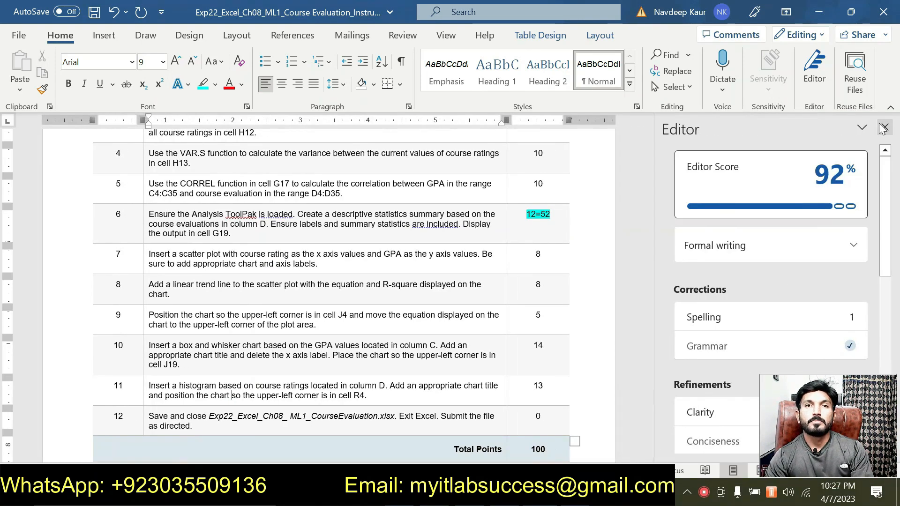
{"action": "left_click", "coordinate": [885, 127]}
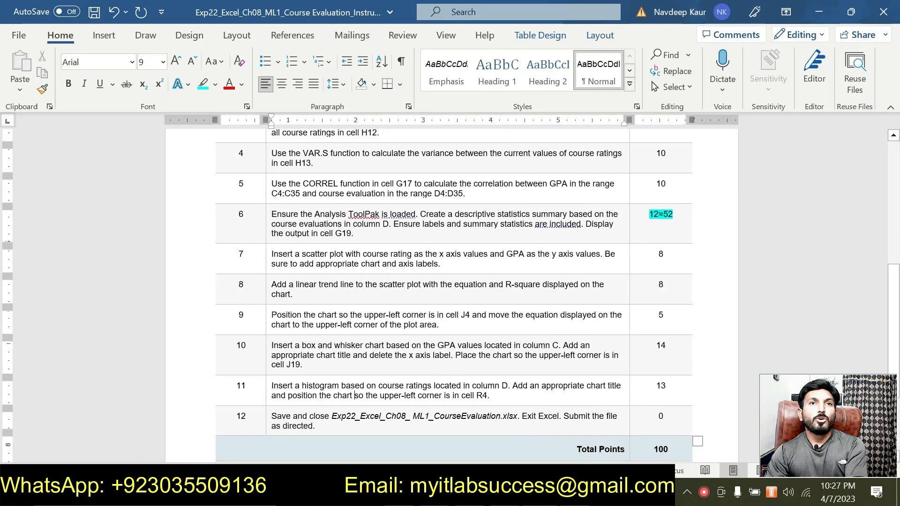